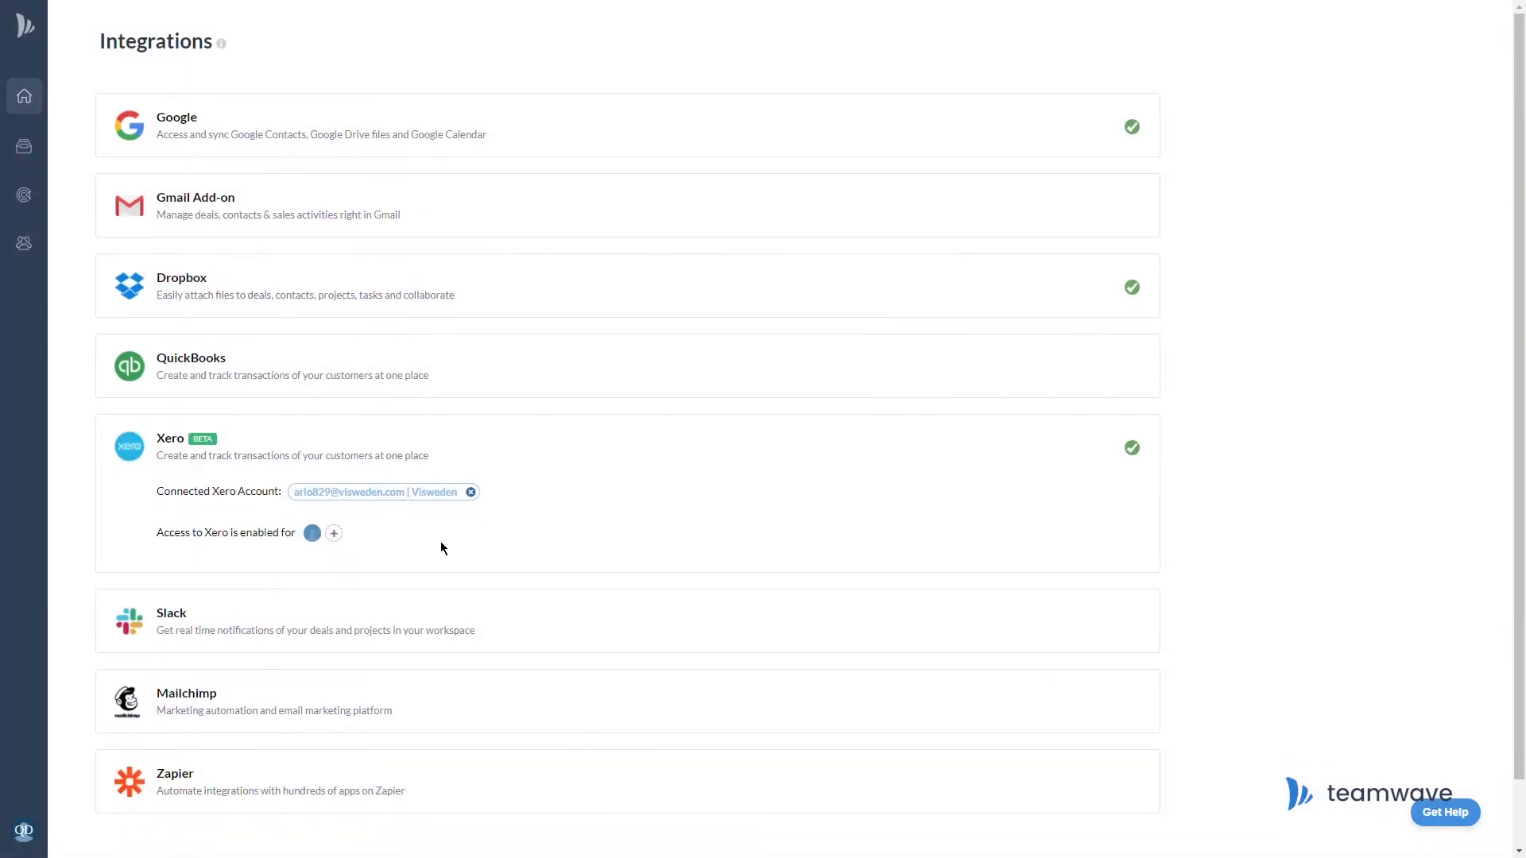
Grant Xero access to three more team members and save the updated access list
click(334, 533)
click(433, 483)
click(434, 516)
click(433, 553)
click(405, 627)
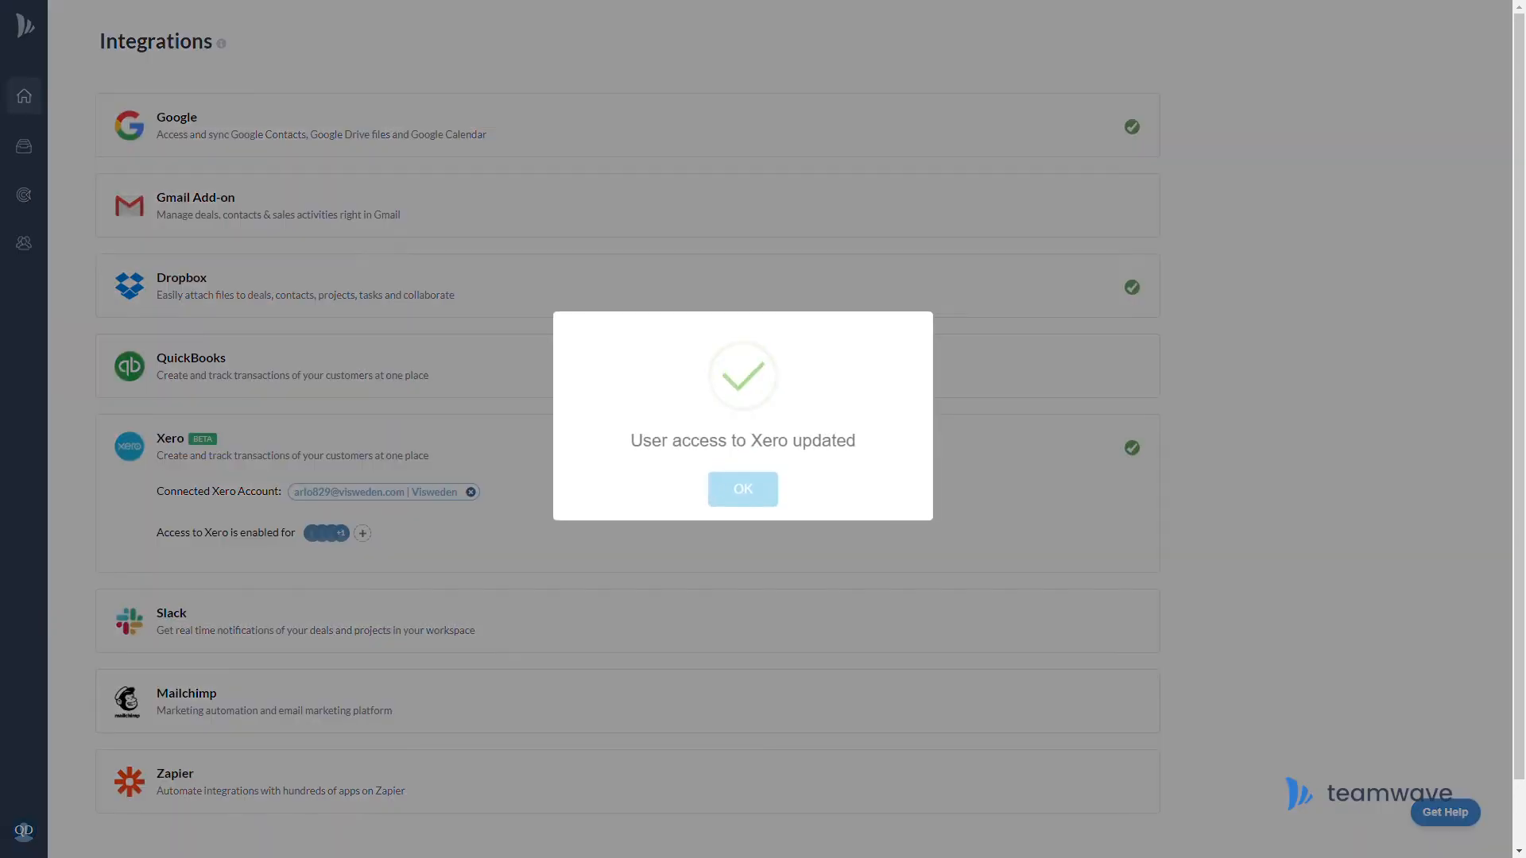
click(763, 501)
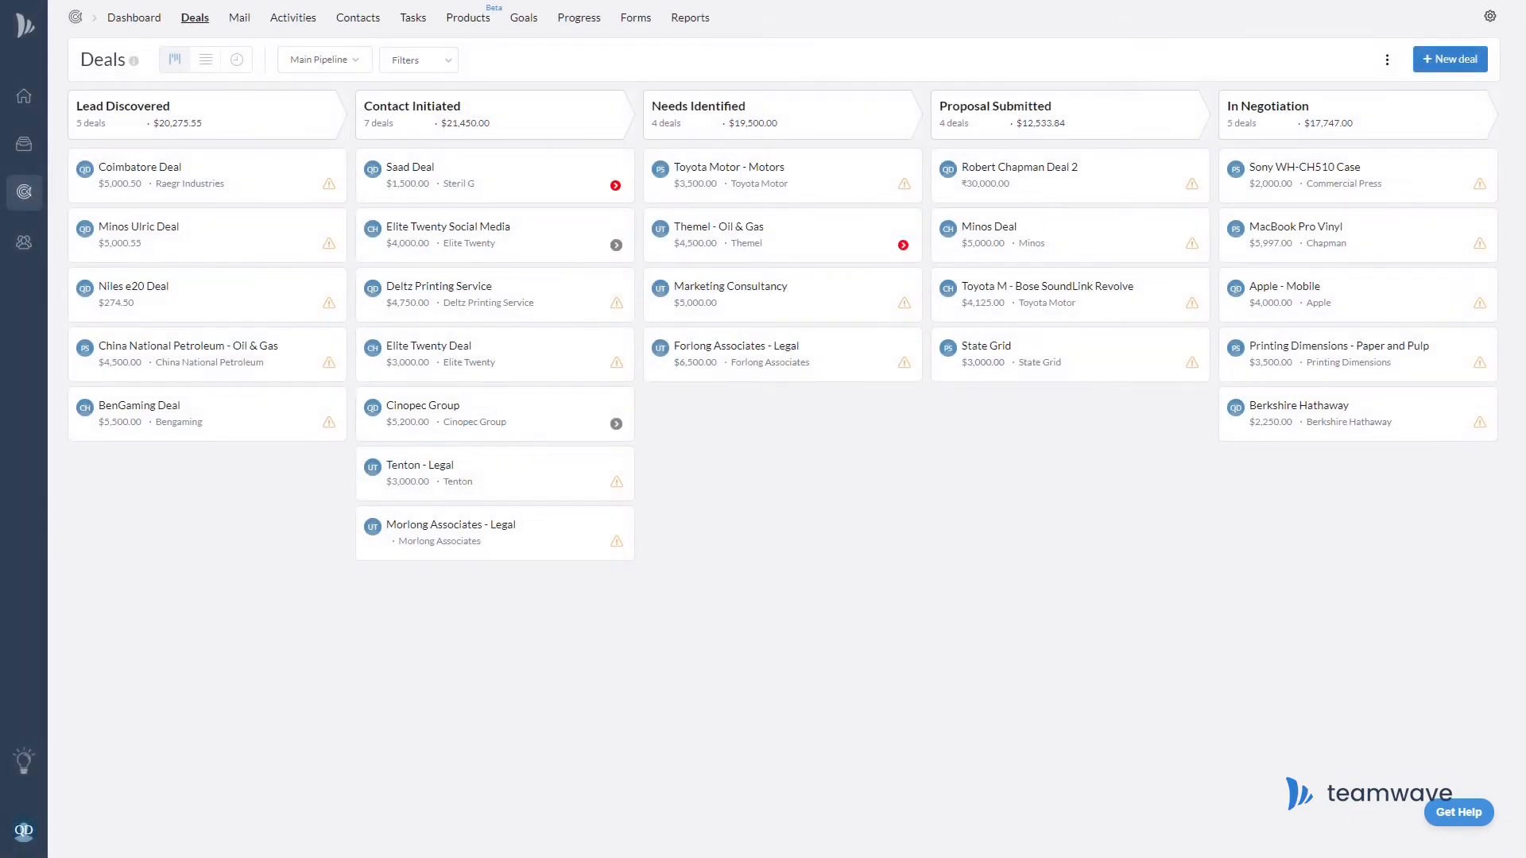
From the deal's Xero tab, search 'Eli', link customer Elite Twenty, and list all its invoices
mouse_move(540, 208)
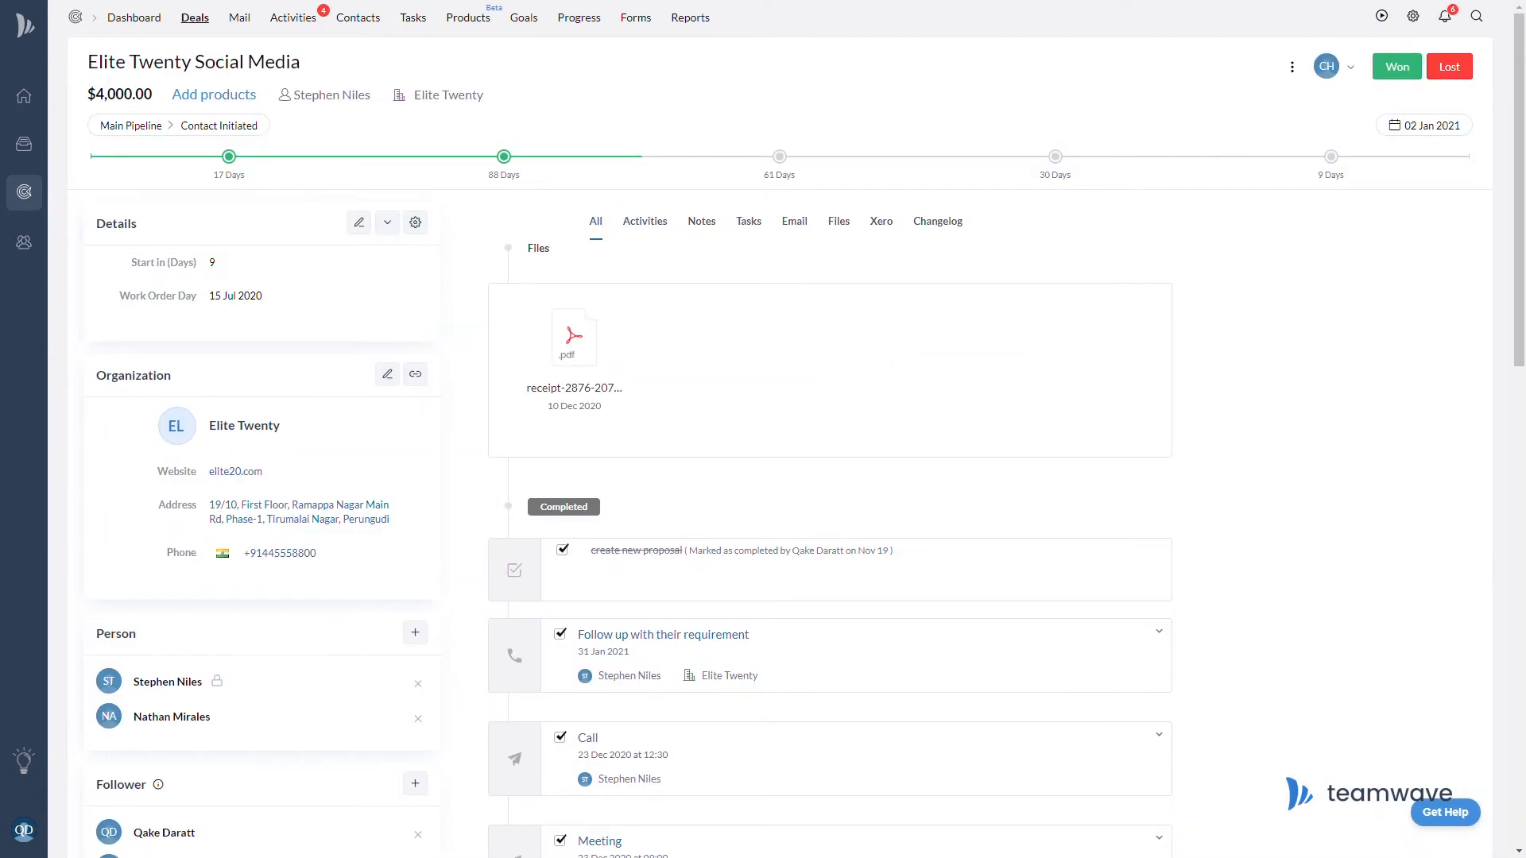
click(884, 229)
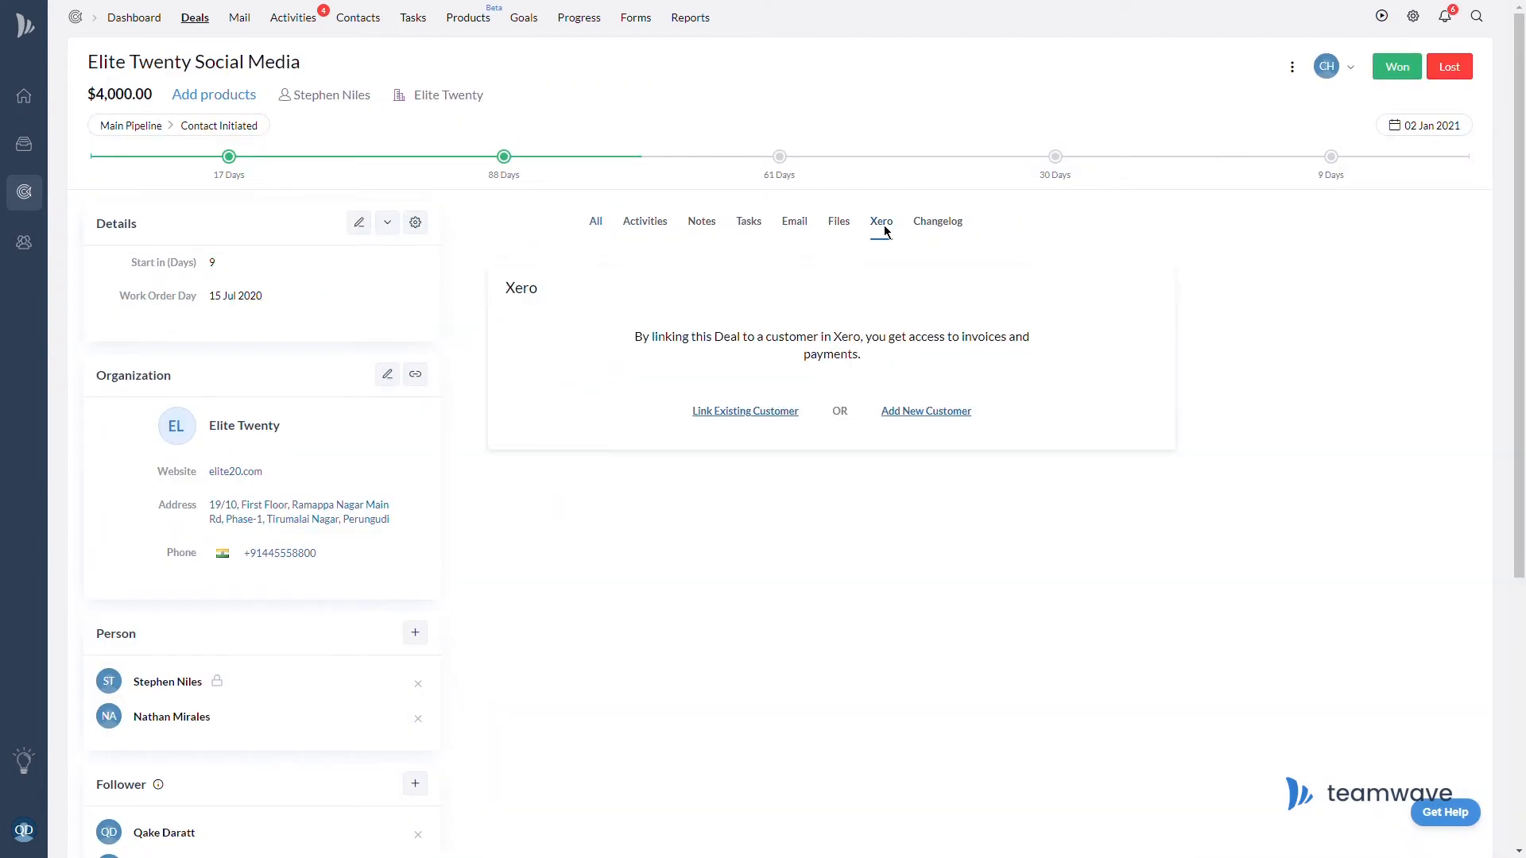
click(779, 418)
text(Eli)
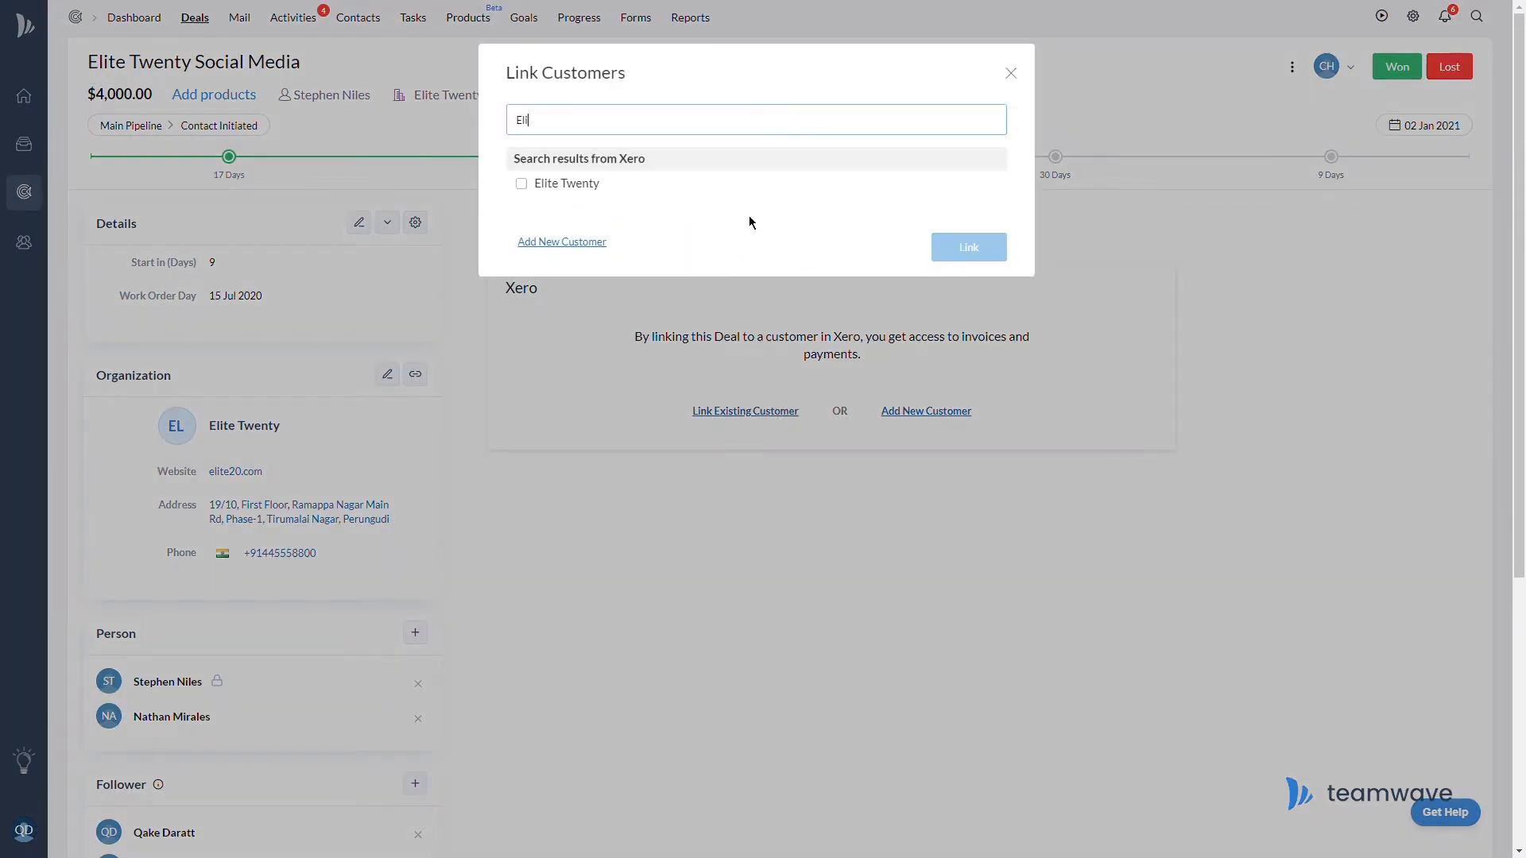
click(527, 189)
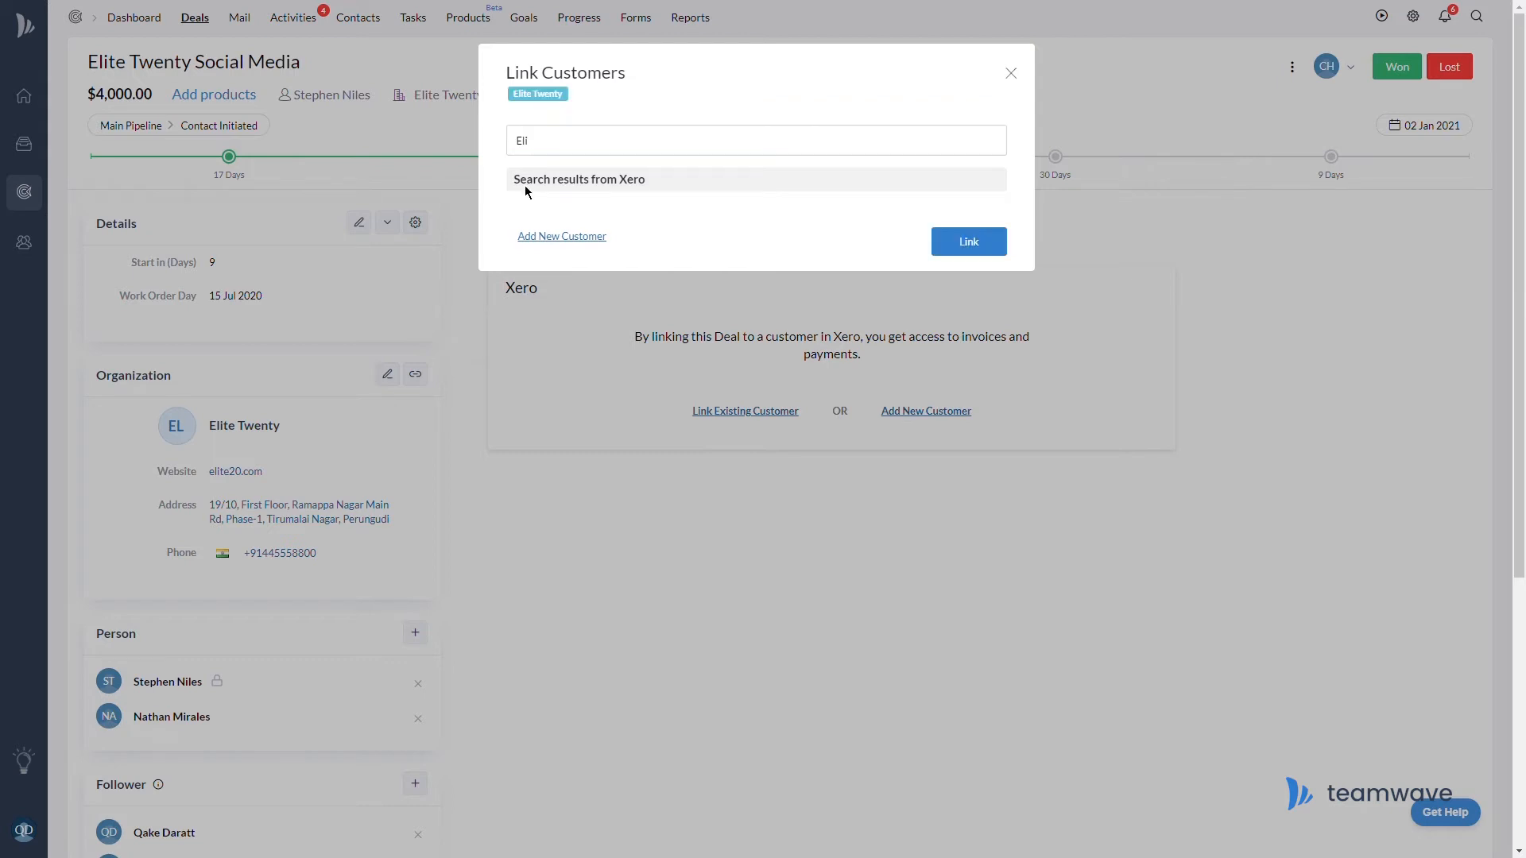
click(997, 252)
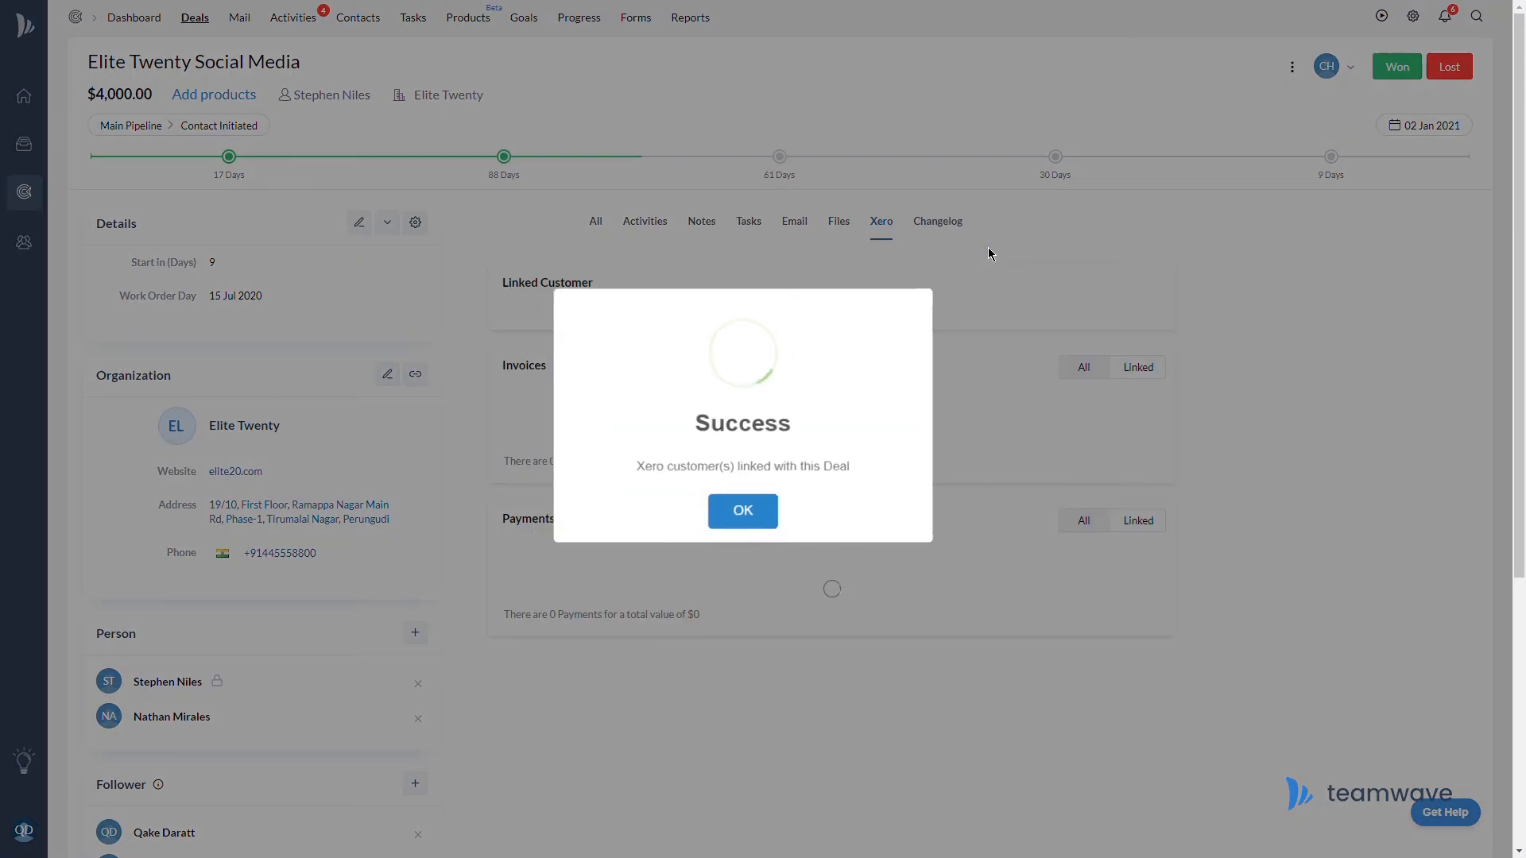
click(774, 526)
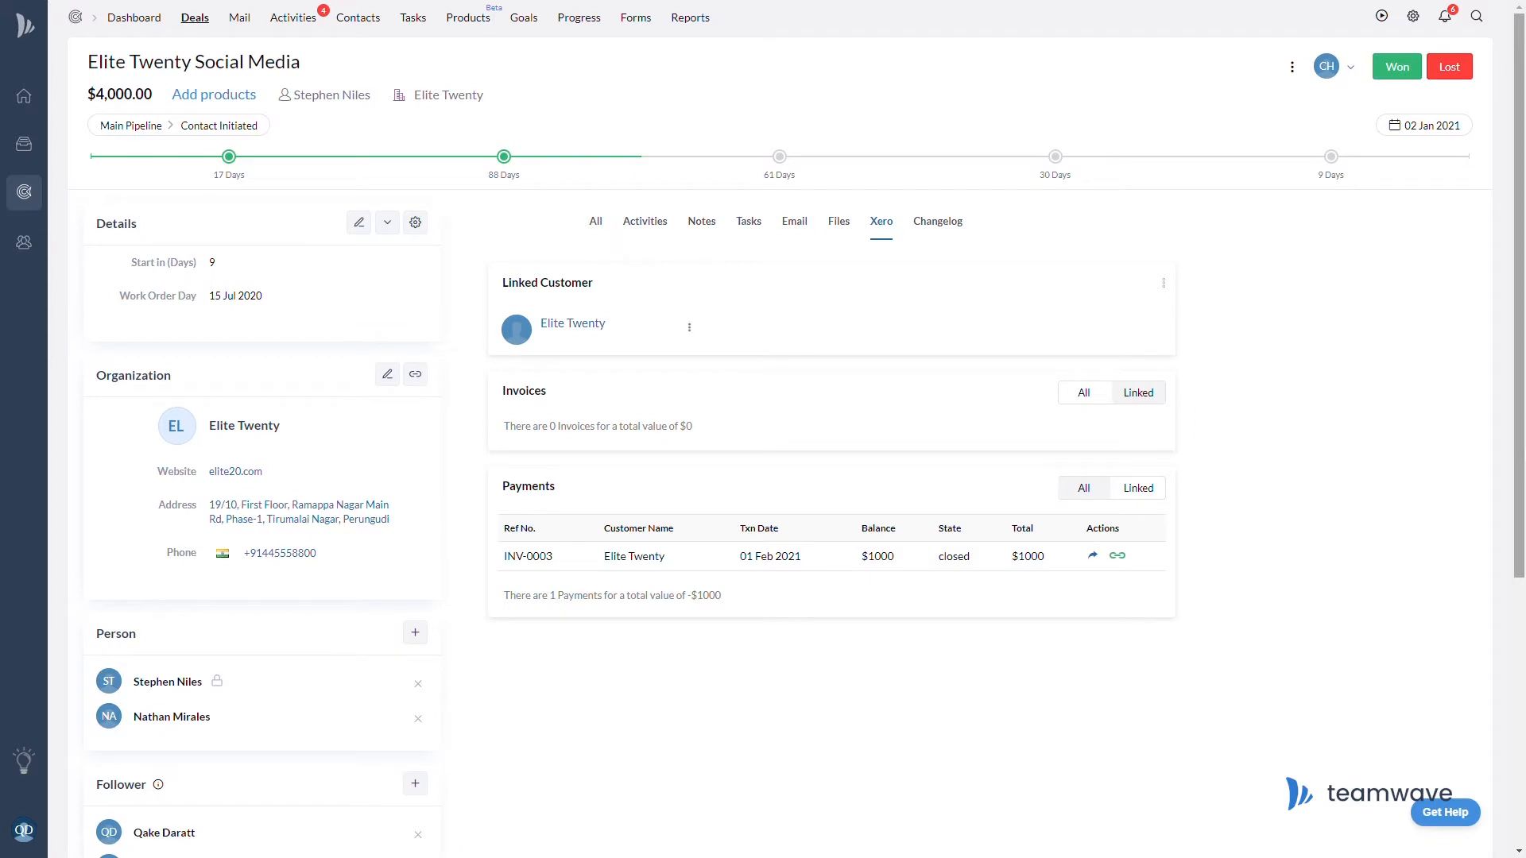
click(1100, 404)
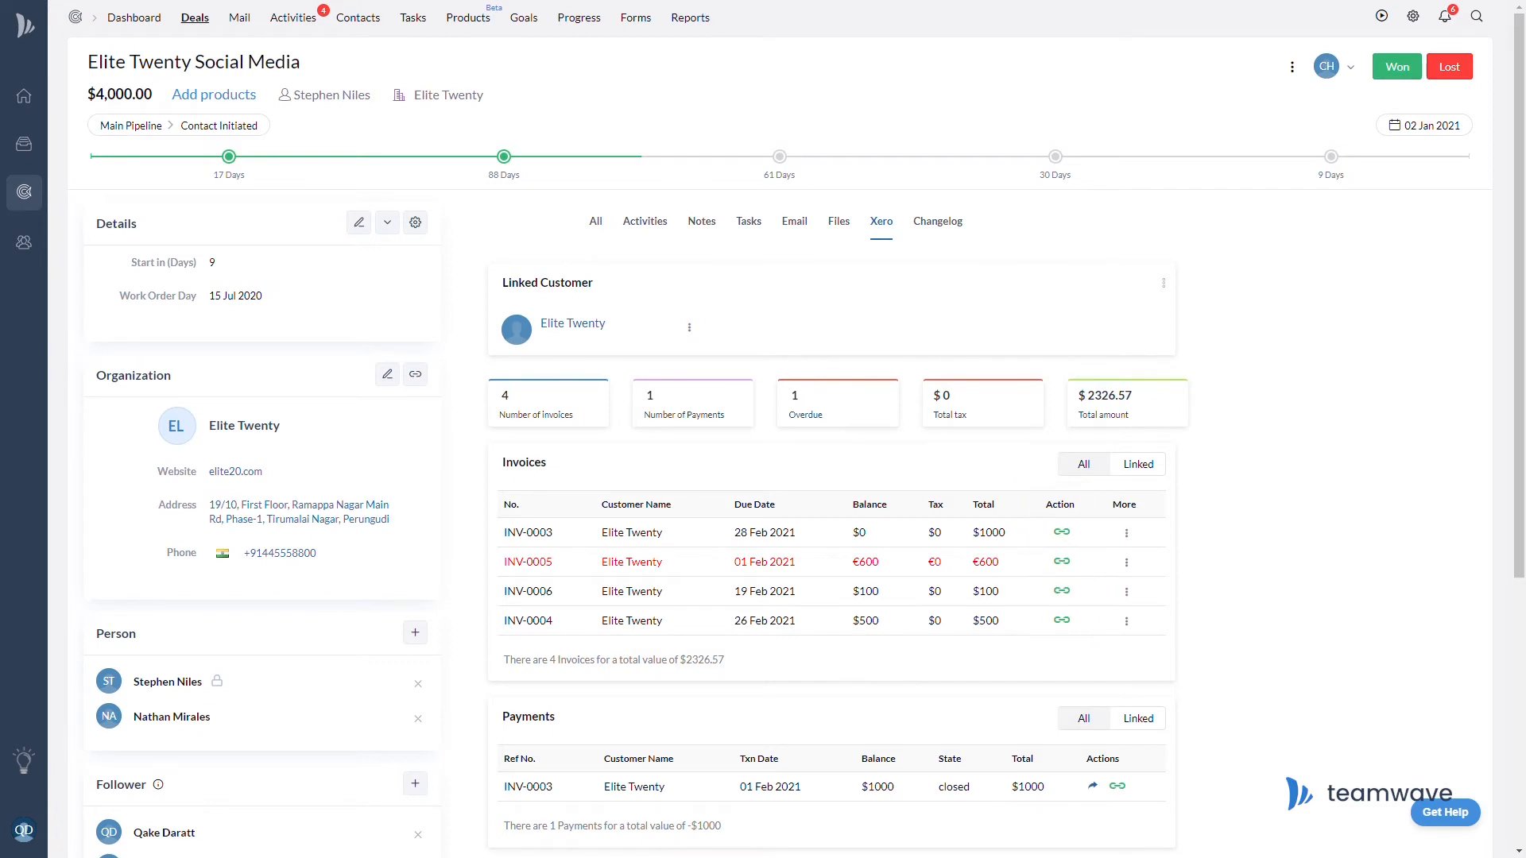
Start an Elite Twenty invoice with the SMM product, described 'SMM for IG, FB, Twitter & LinkedIn'
click(690, 329)
click(680, 369)
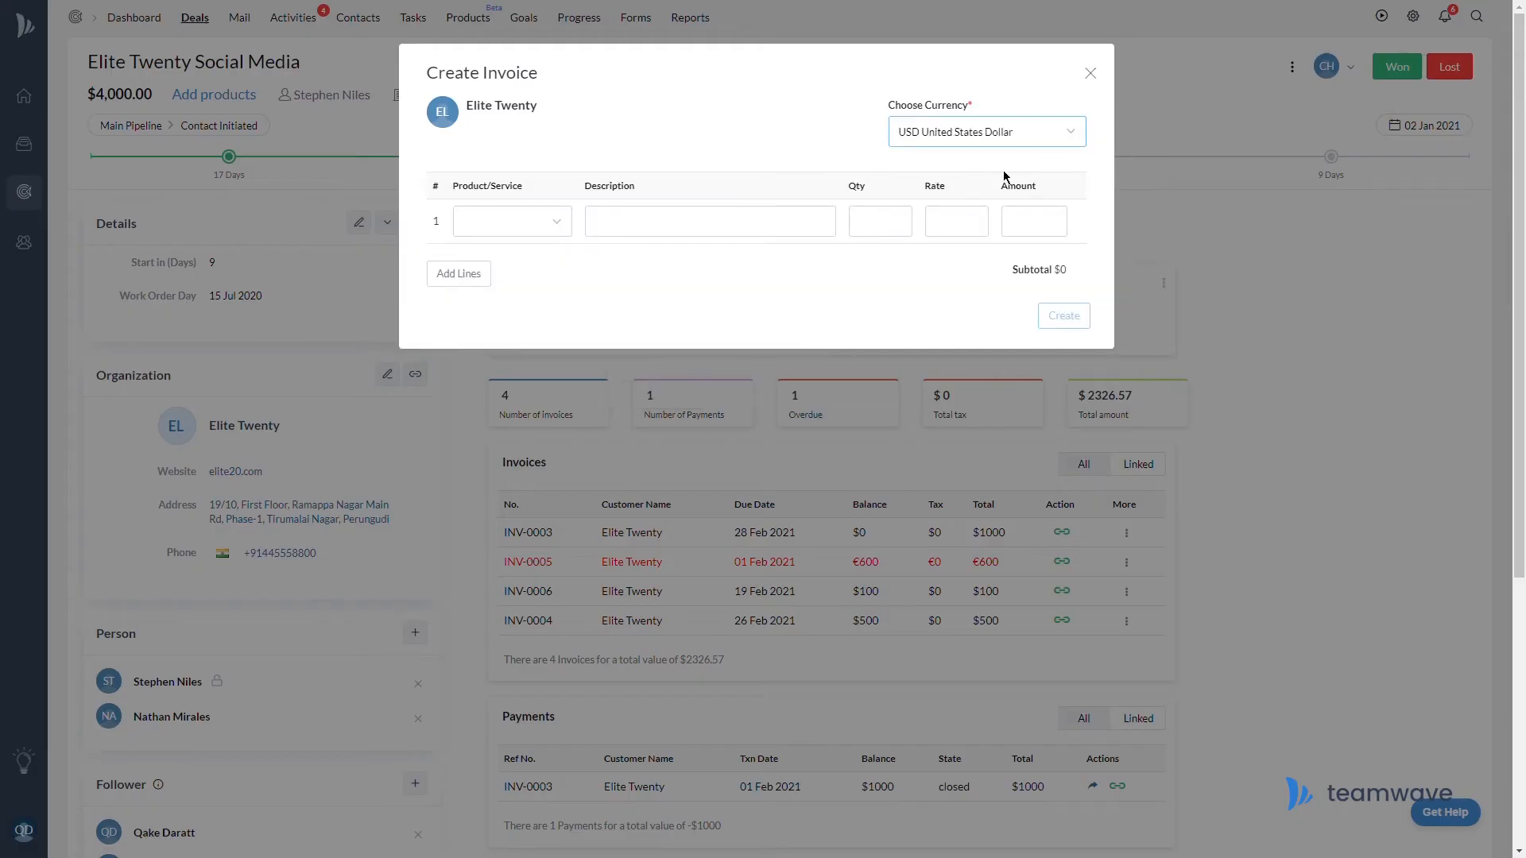
click(557, 223)
click(532, 267)
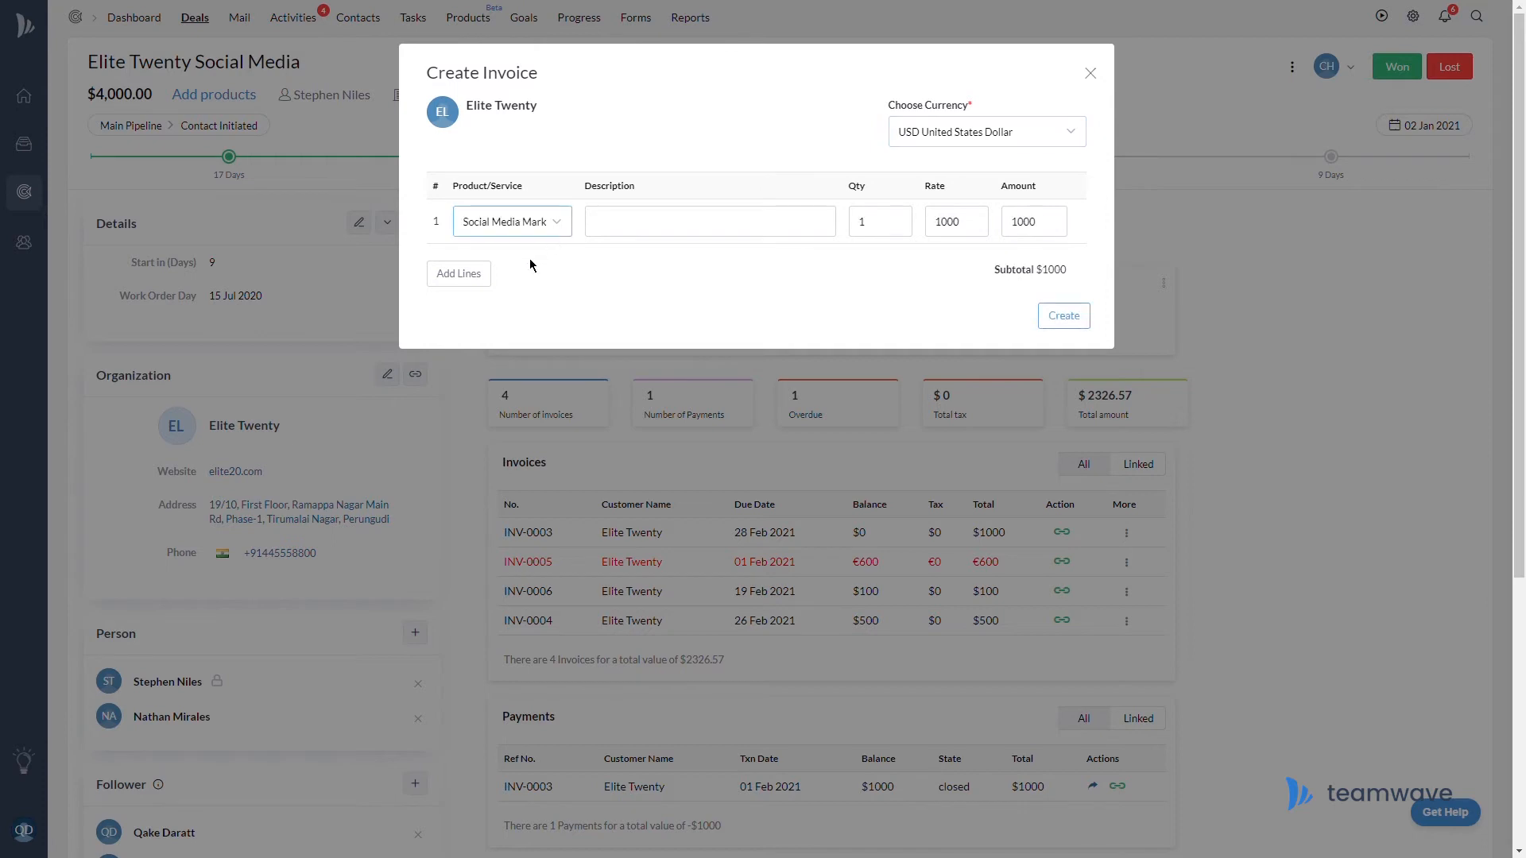
click(791, 238)
text(SMM f)
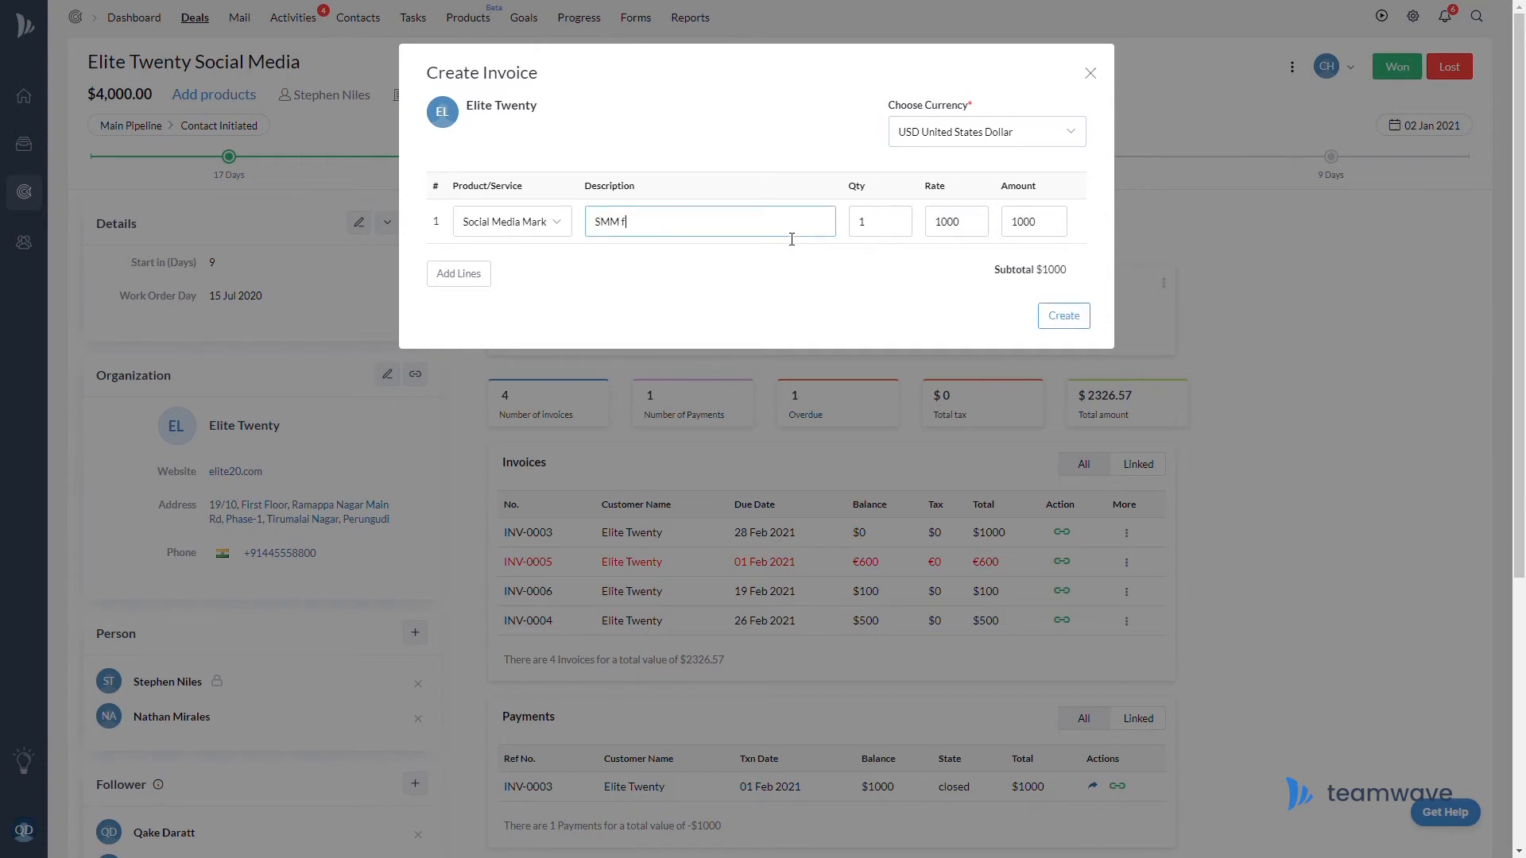
text(or IG, FB, Twitter & LinkedIn)
Set rate 2000 and quantity 2, create the $4000 invoice INV-0007, and view it in Xero
double_click(946, 228)
text(2000)
double_click(909, 238)
text(2)
click(984, 233)
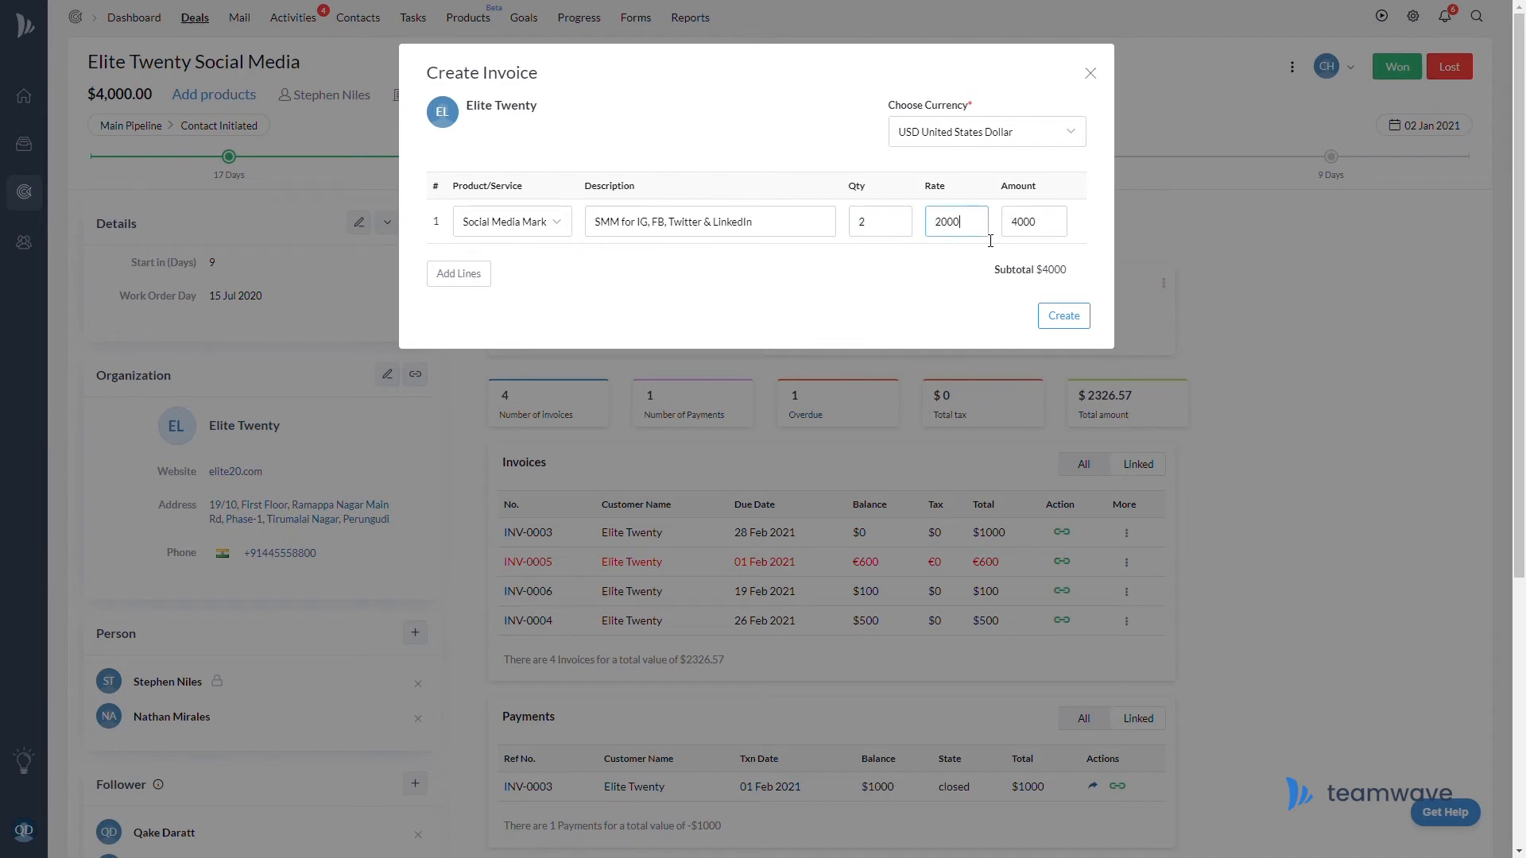
click(1086, 322)
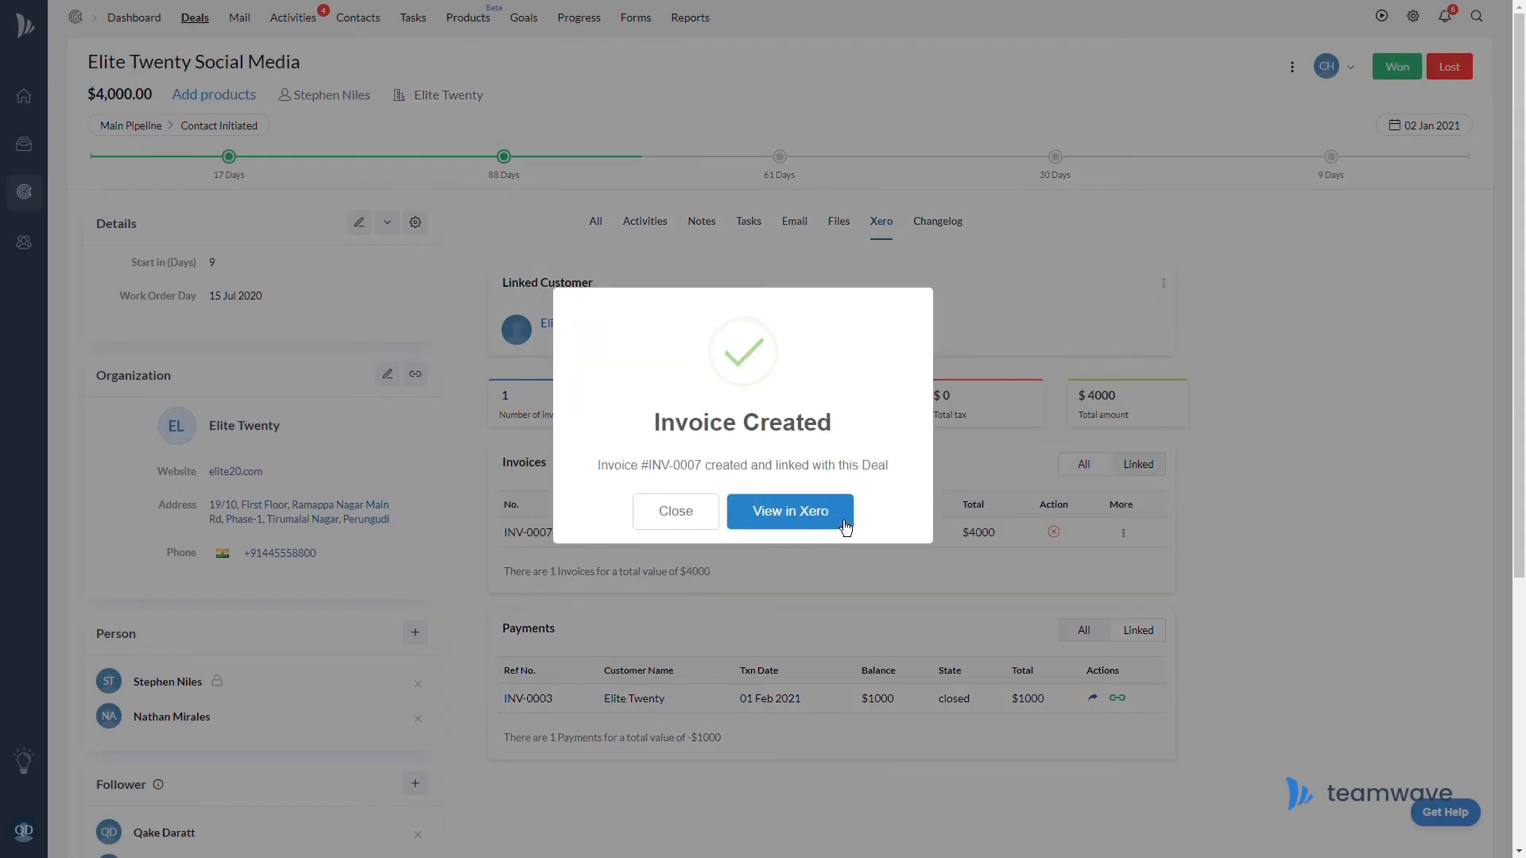
click(679, 515)
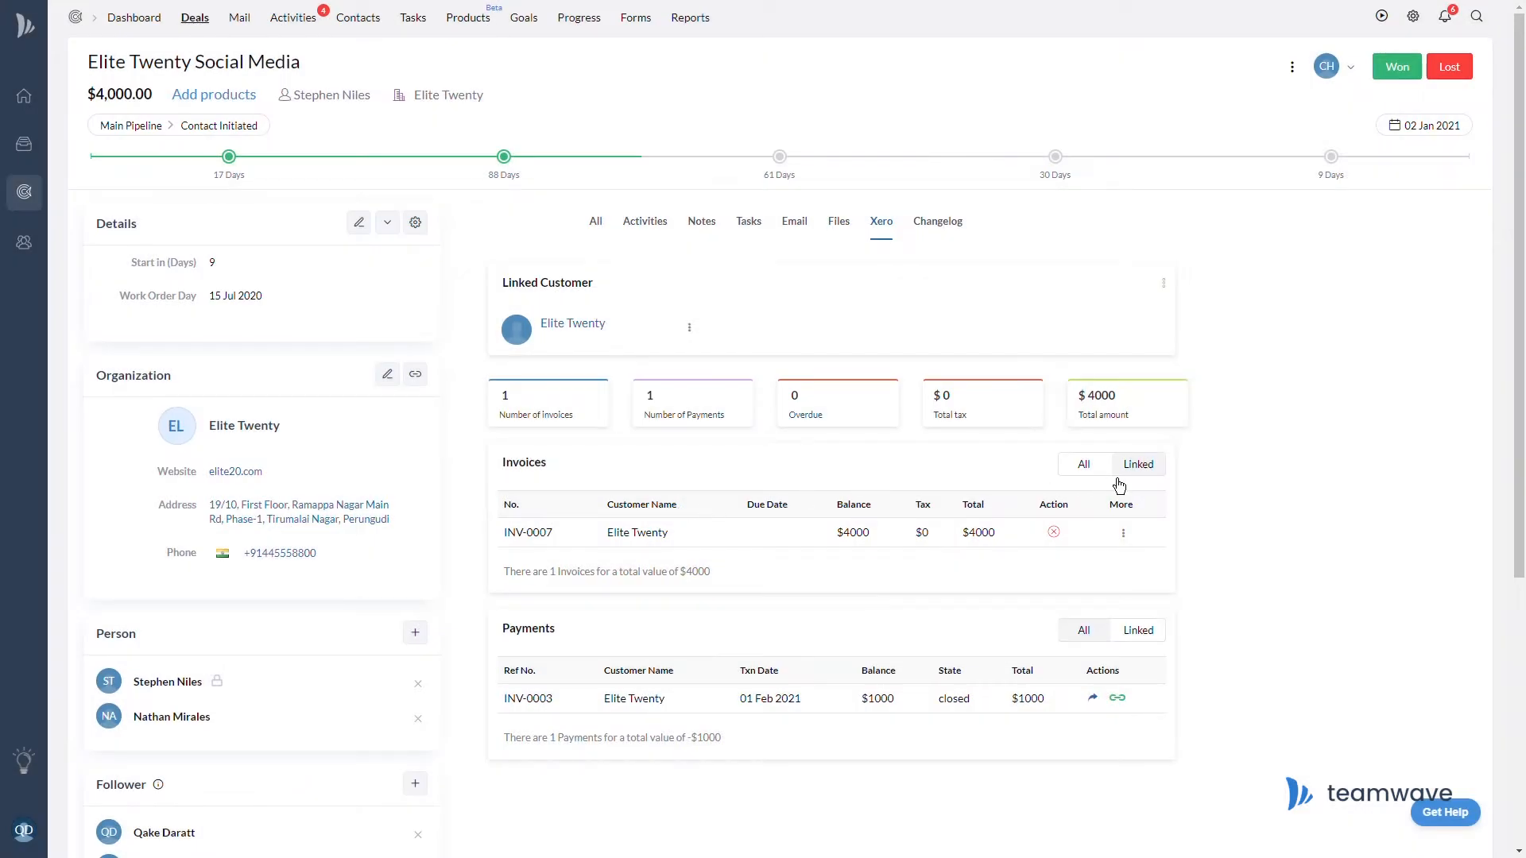
click(1125, 541)
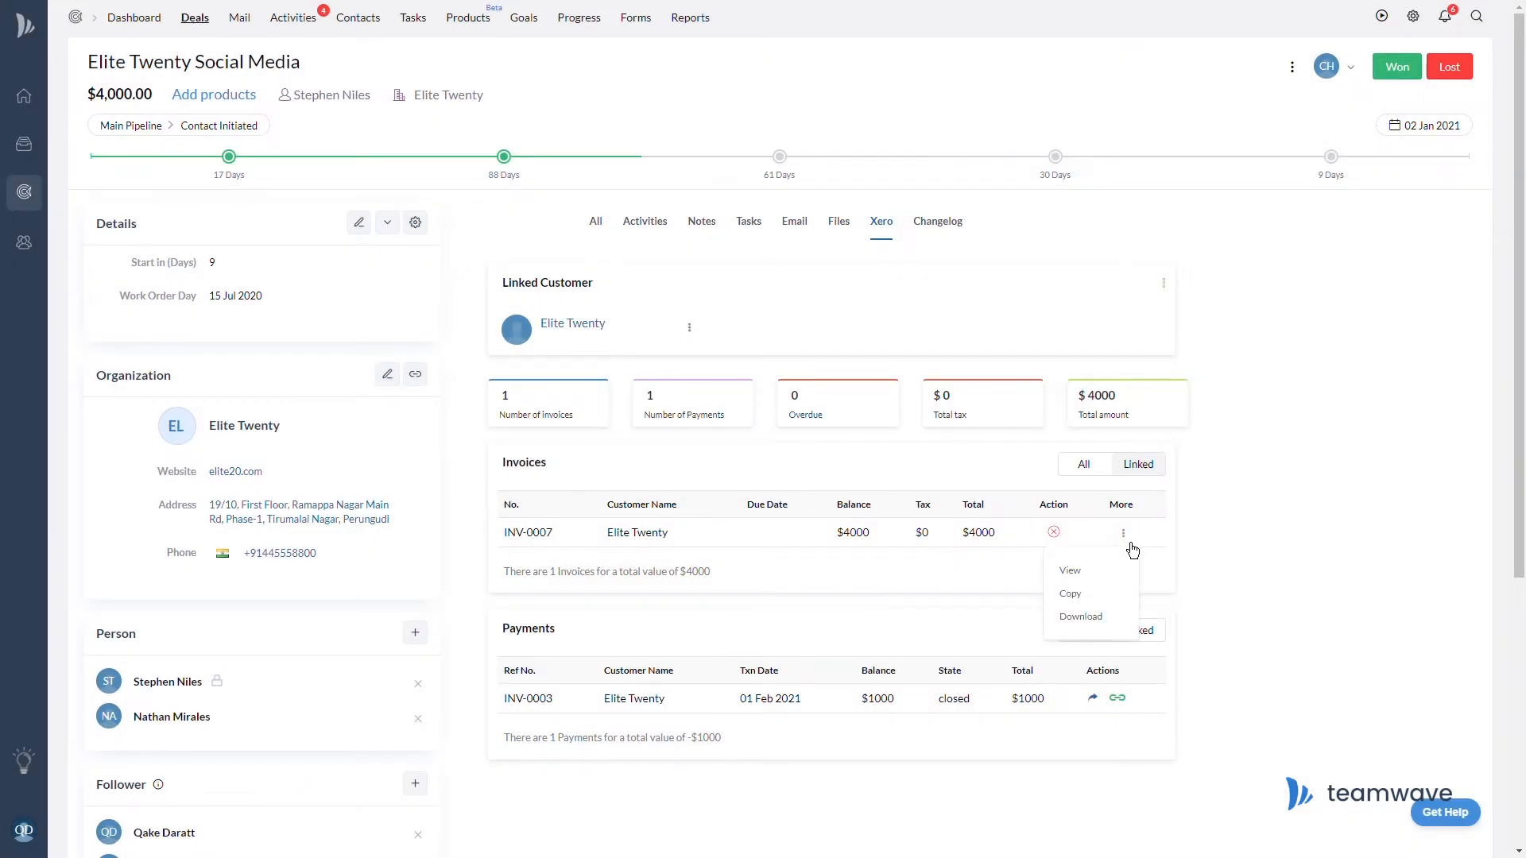
click(1110, 581)
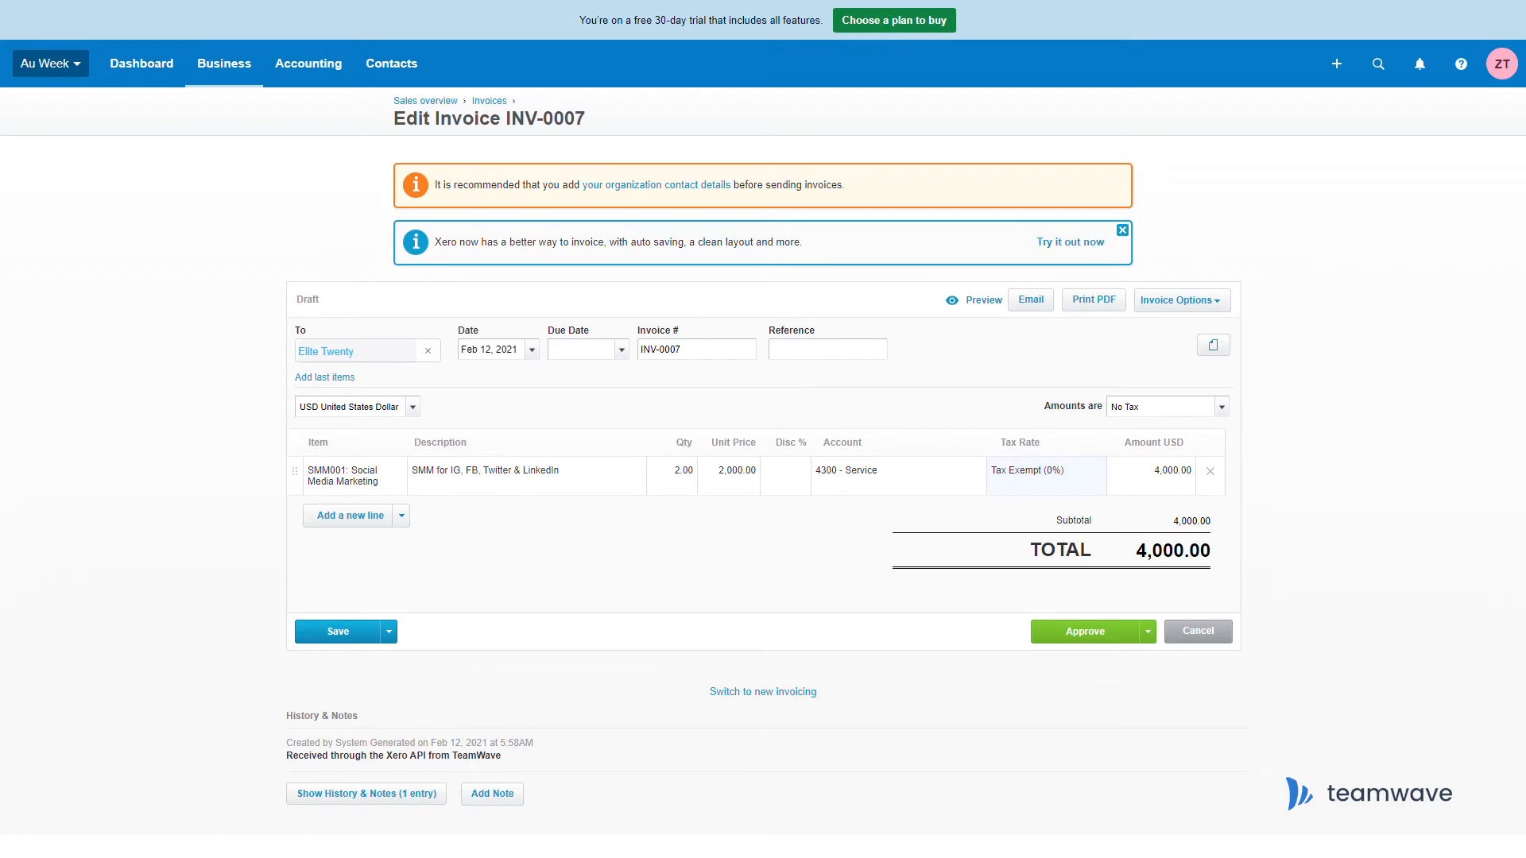
Approve the draft invoice INV-0007 in Xero
click(1131, 644)
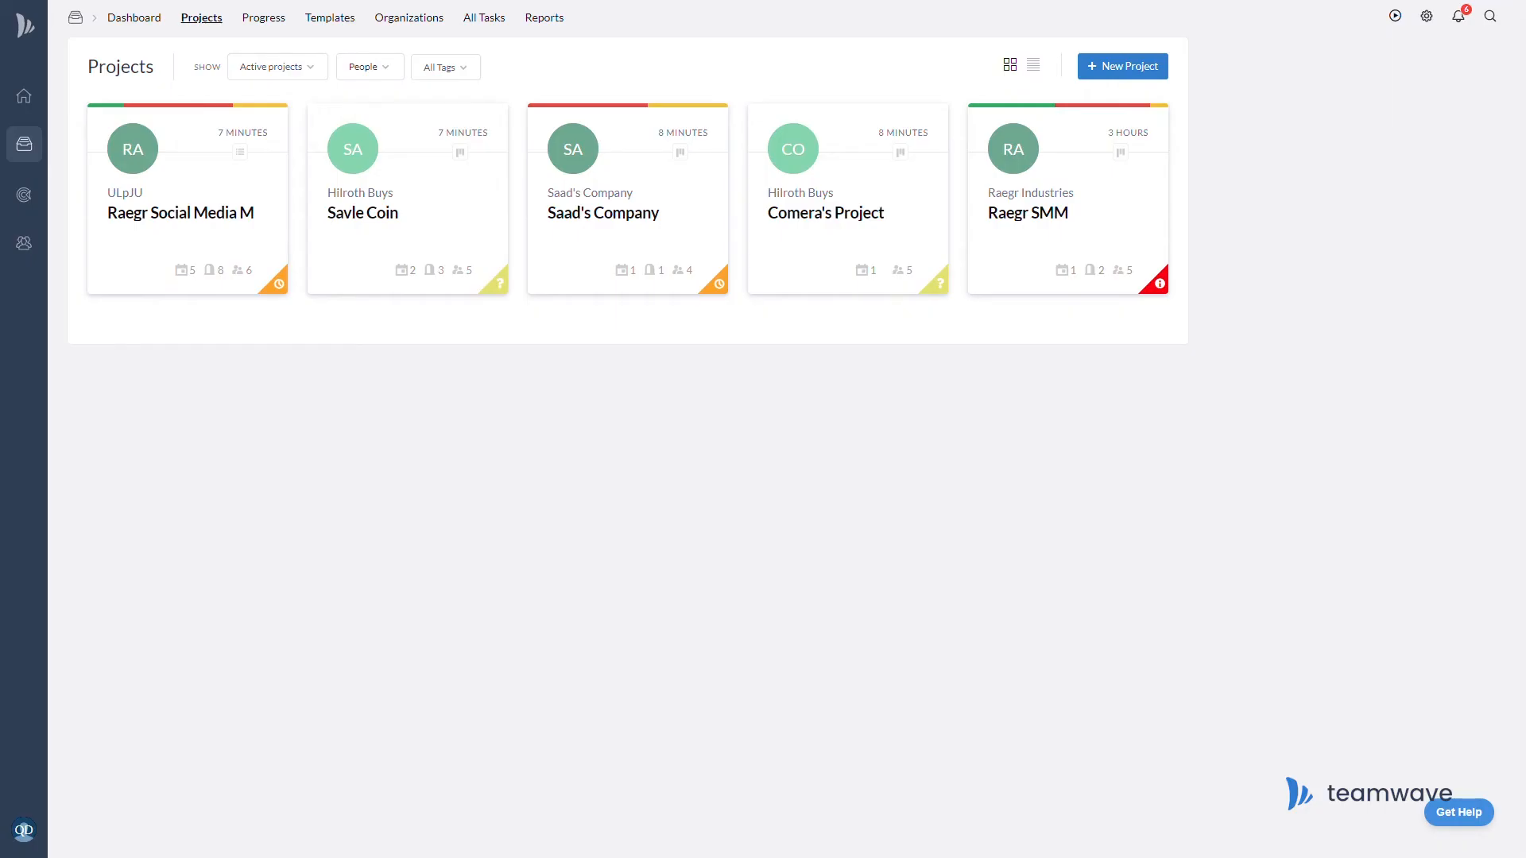
In the Raegr SMM project's Xero settings, start a new customer named 'Raegr Indust'
click(1027, 221)
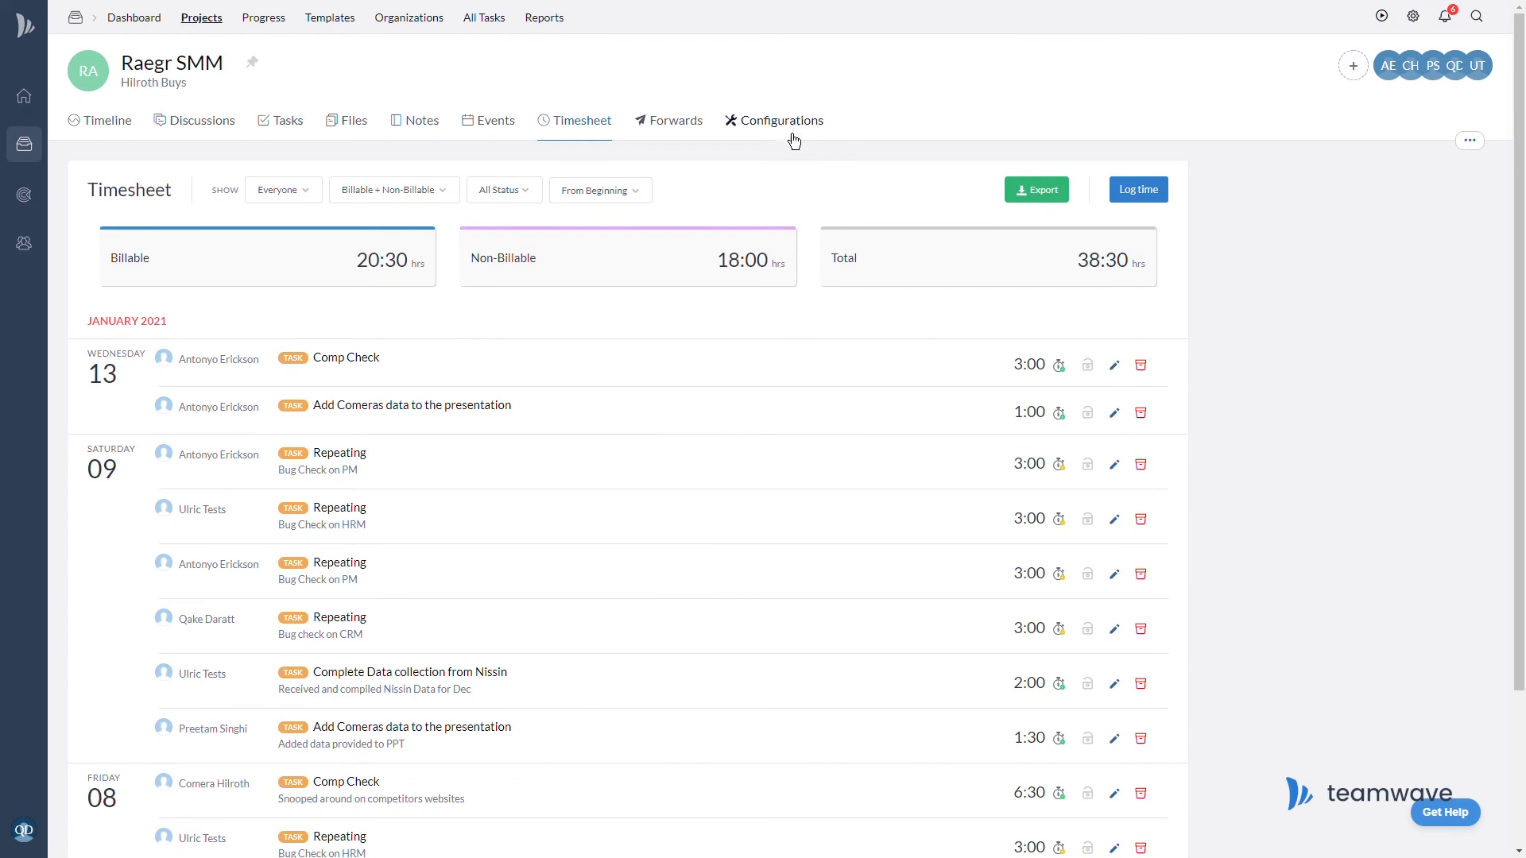
click(778, 122)
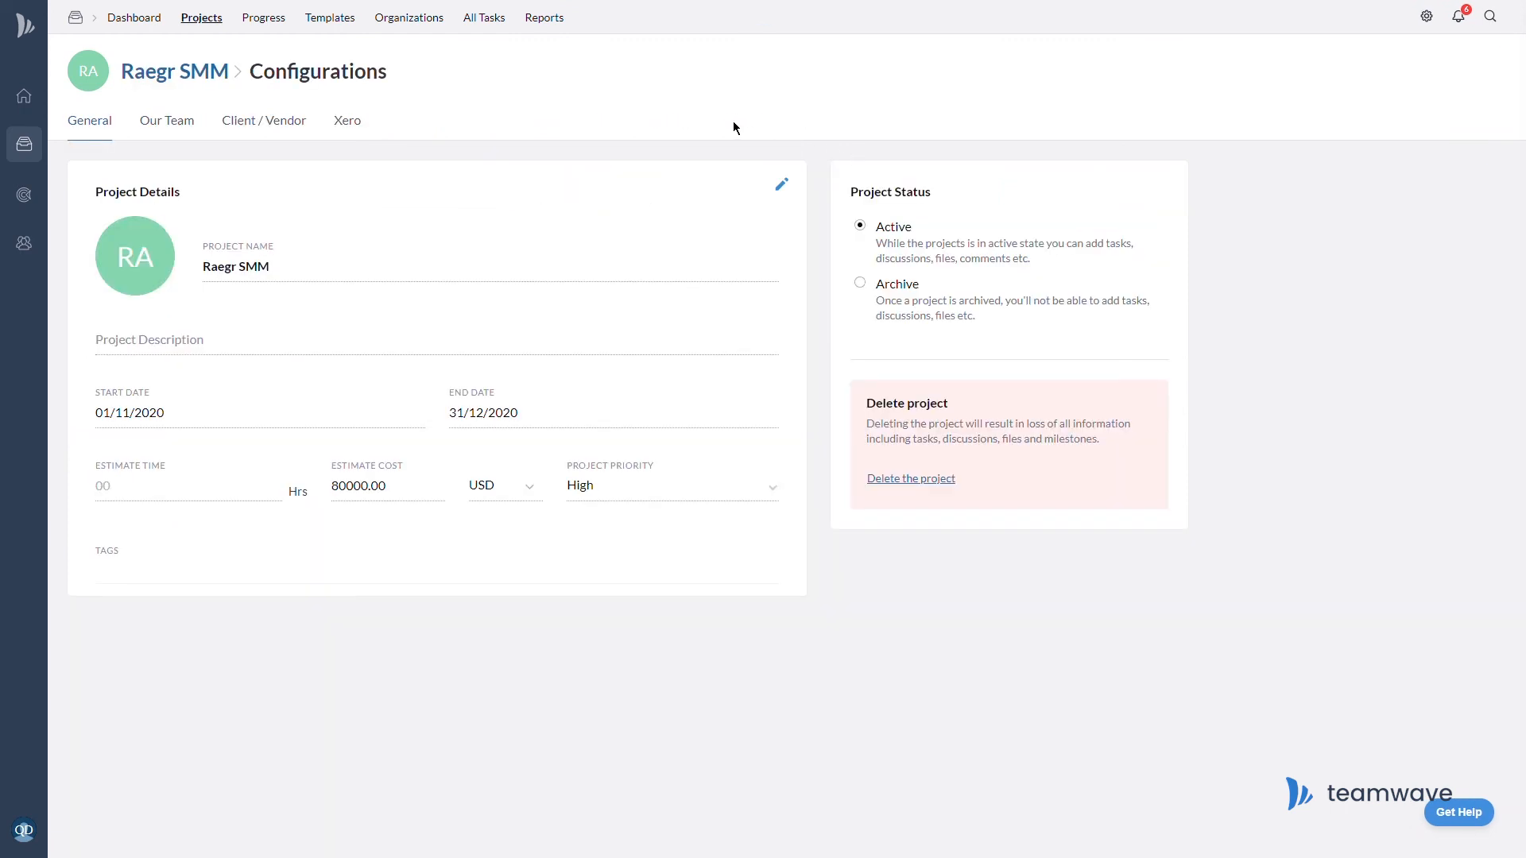
click(346, 125)
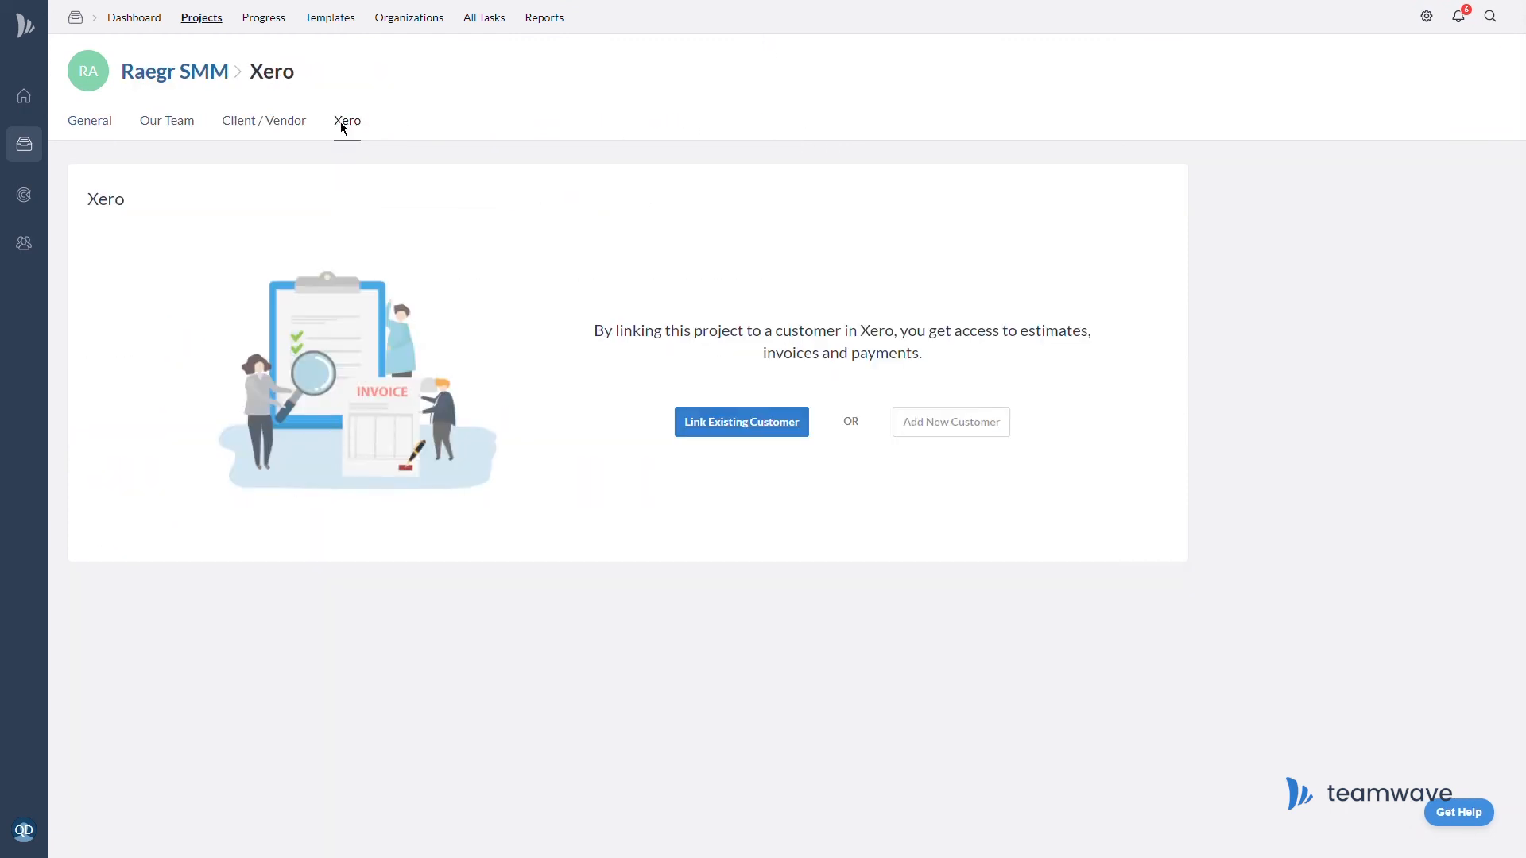
click(962, 429)
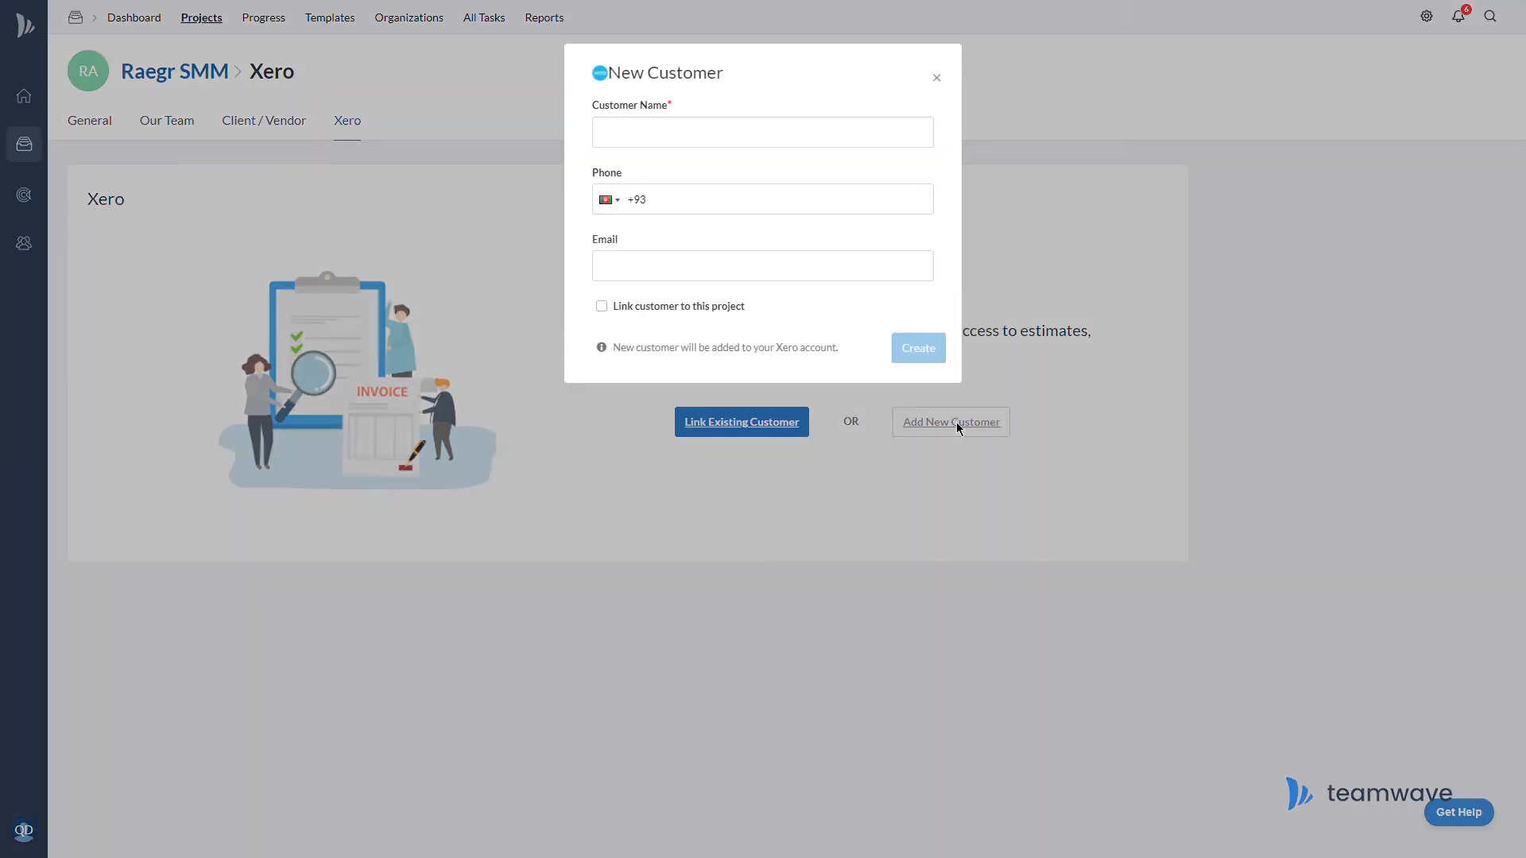
click(702, 145)
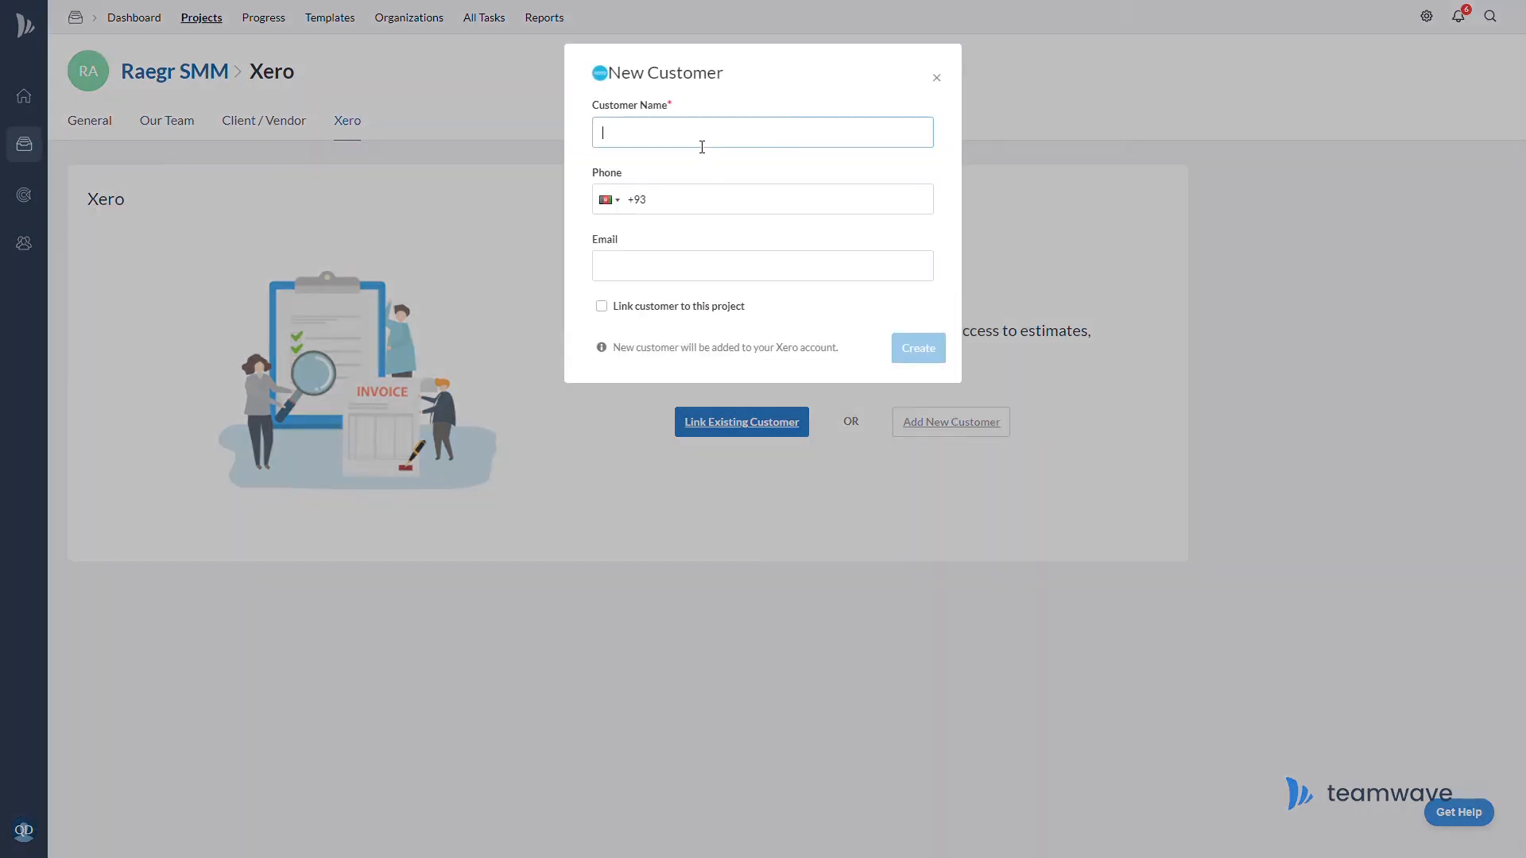
text(Raegr Indust)
Enter the customer's phone number and e-mail, link it to the project, and create it
key(Tab)
key(BackSpace)
key(BackSpace)
key(Tab)
click(604, 307)
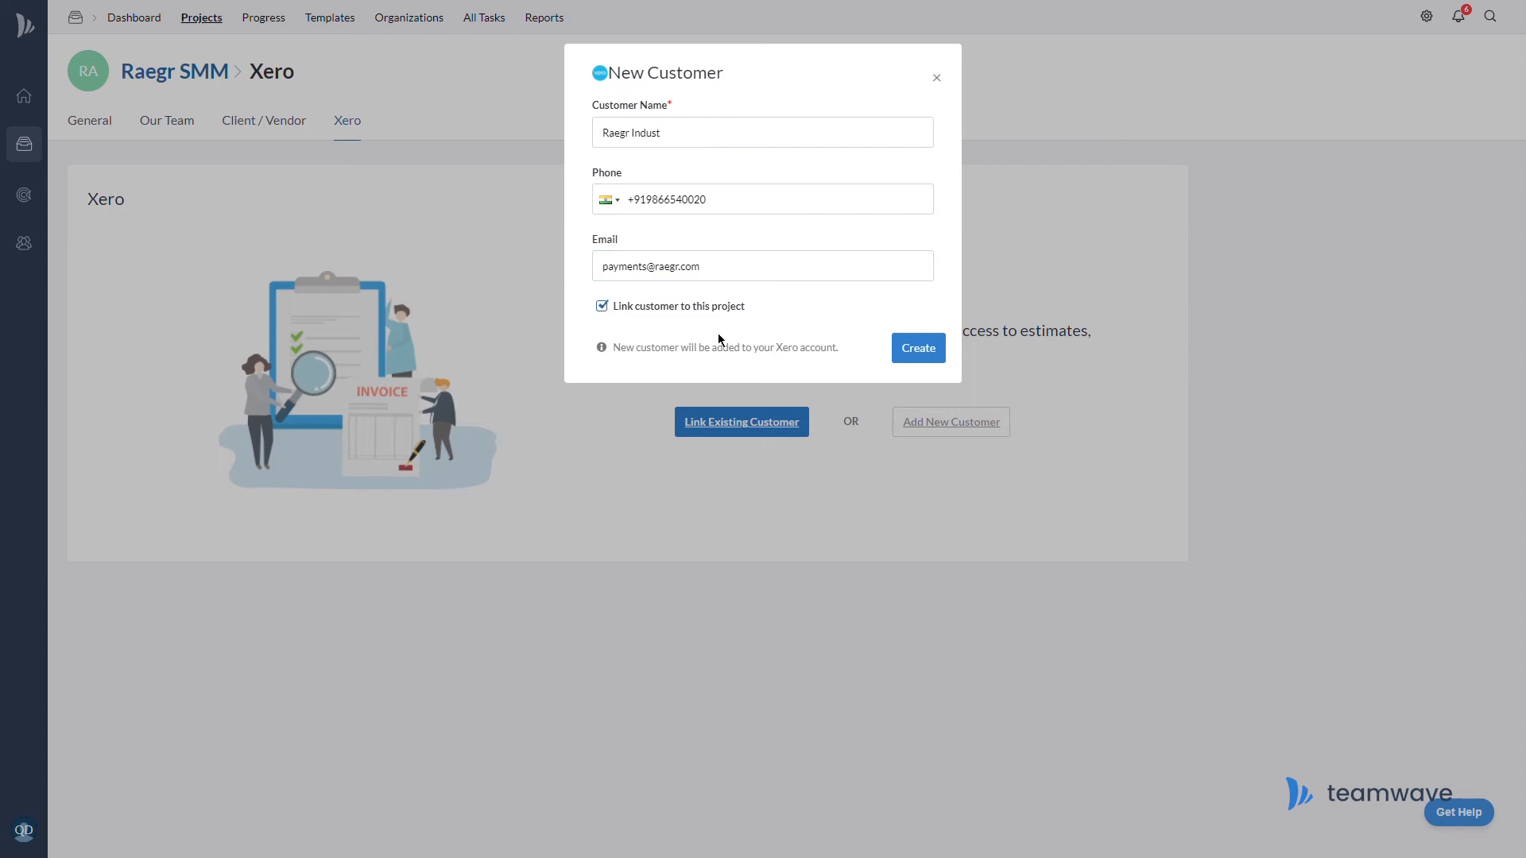
click(936, 356)
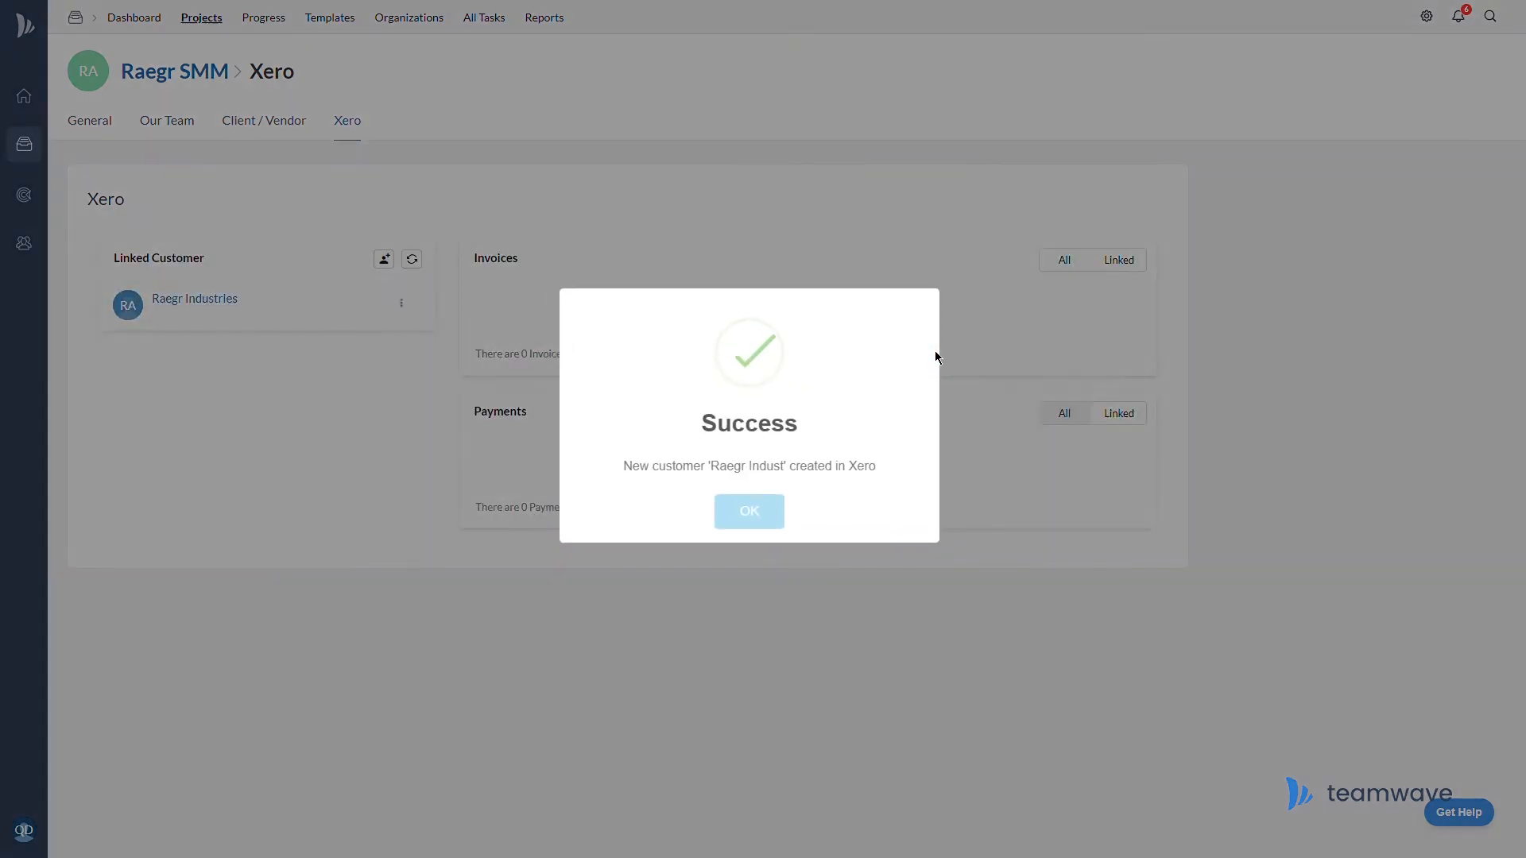
click(754, 523)
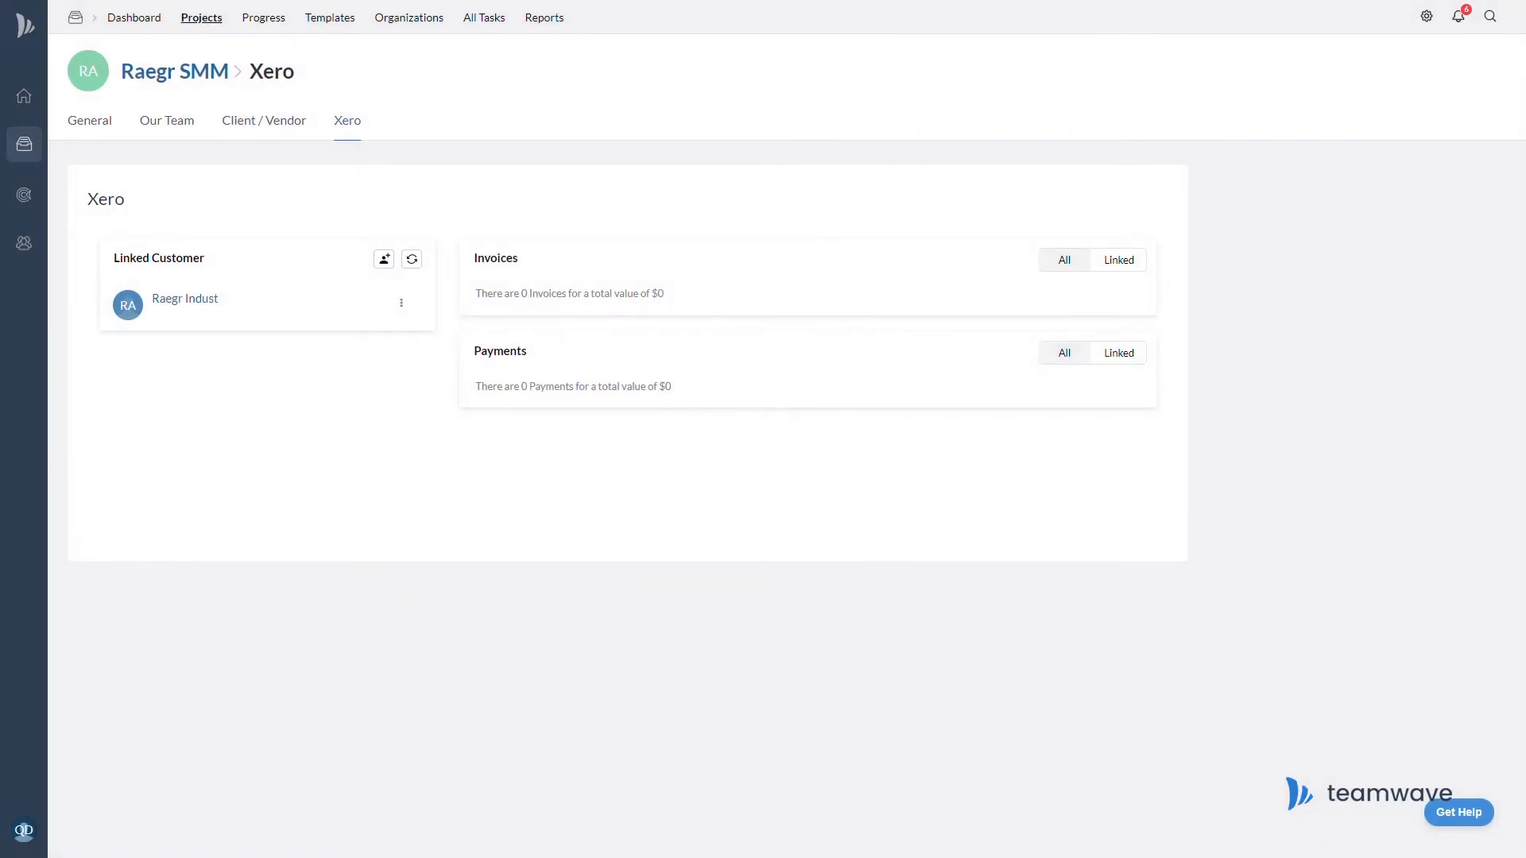
click(408, 320)
Start a USD invoice with a Social Media Marketing line described 'Marketing on IG, FB, Twitter & LinkedIn'
click(388, 340)
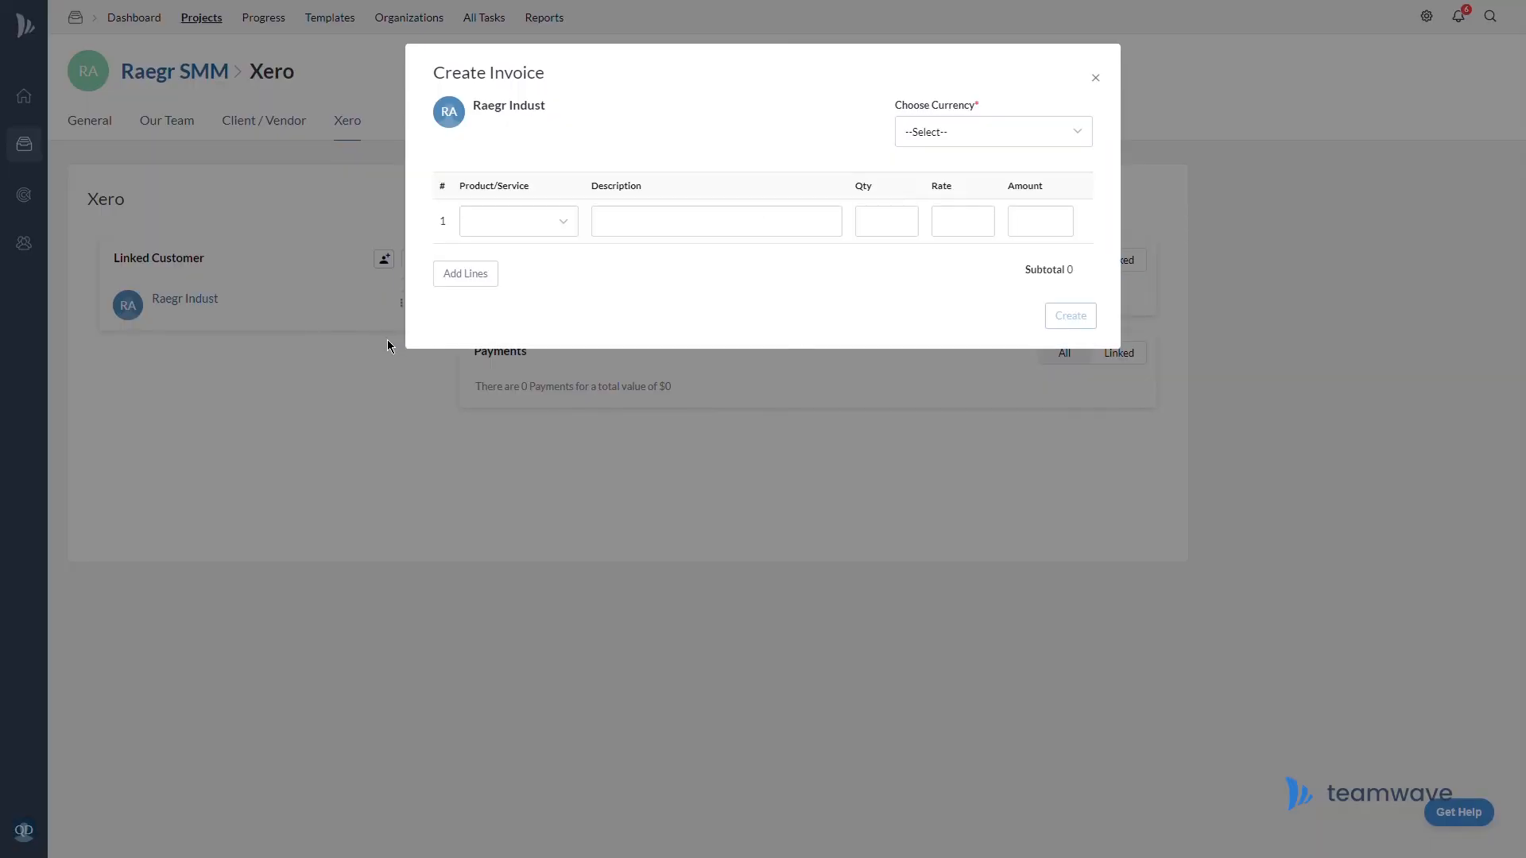
click(1071, 141)
click(1022, 169)
click(540, 223)
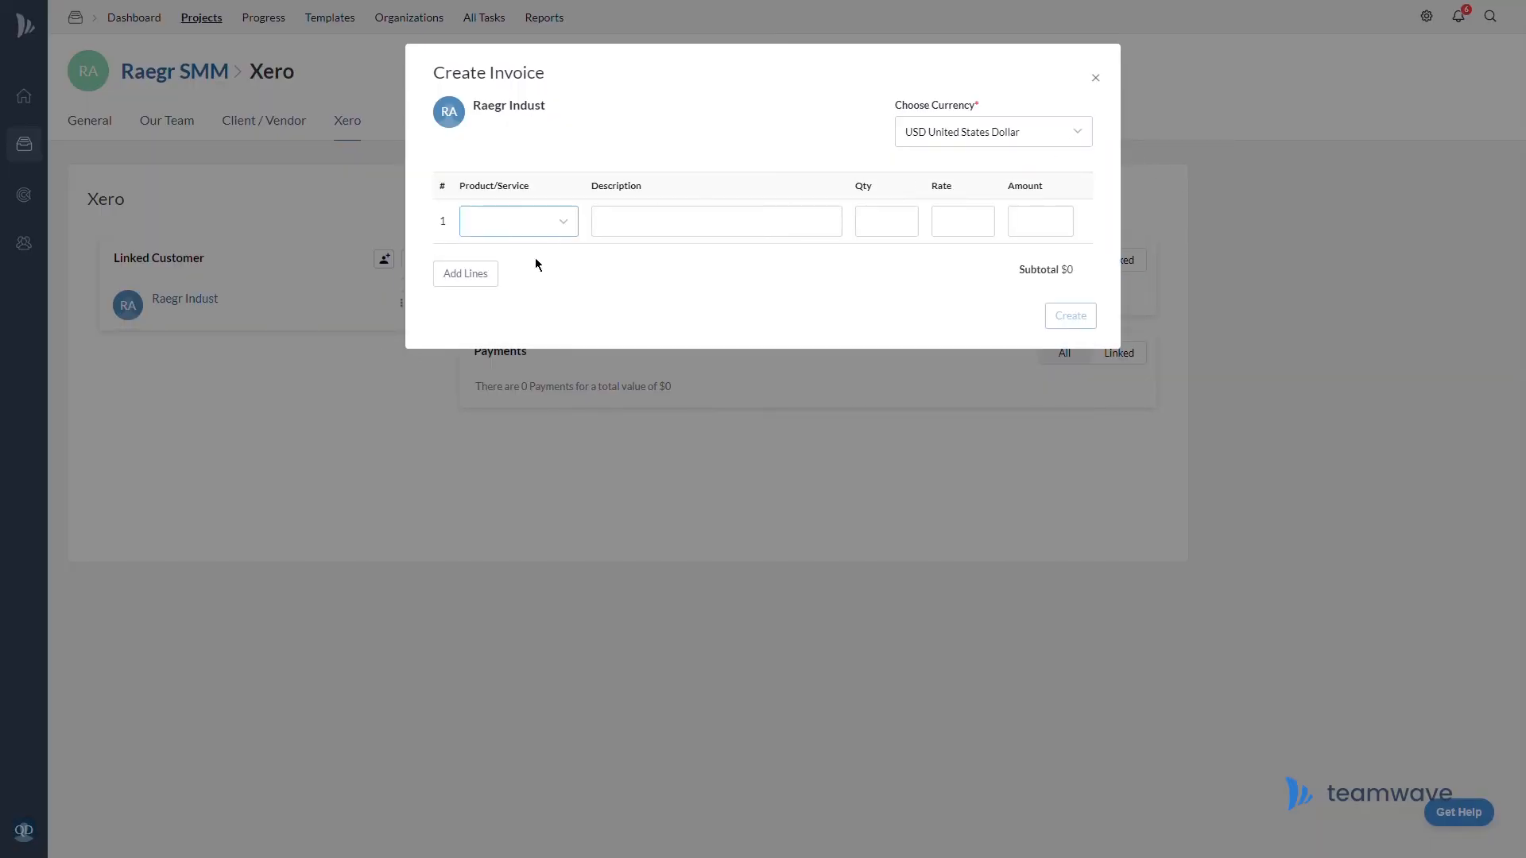
click(536, 260)
click(699, 228)
text(Marketing on IG, FB)
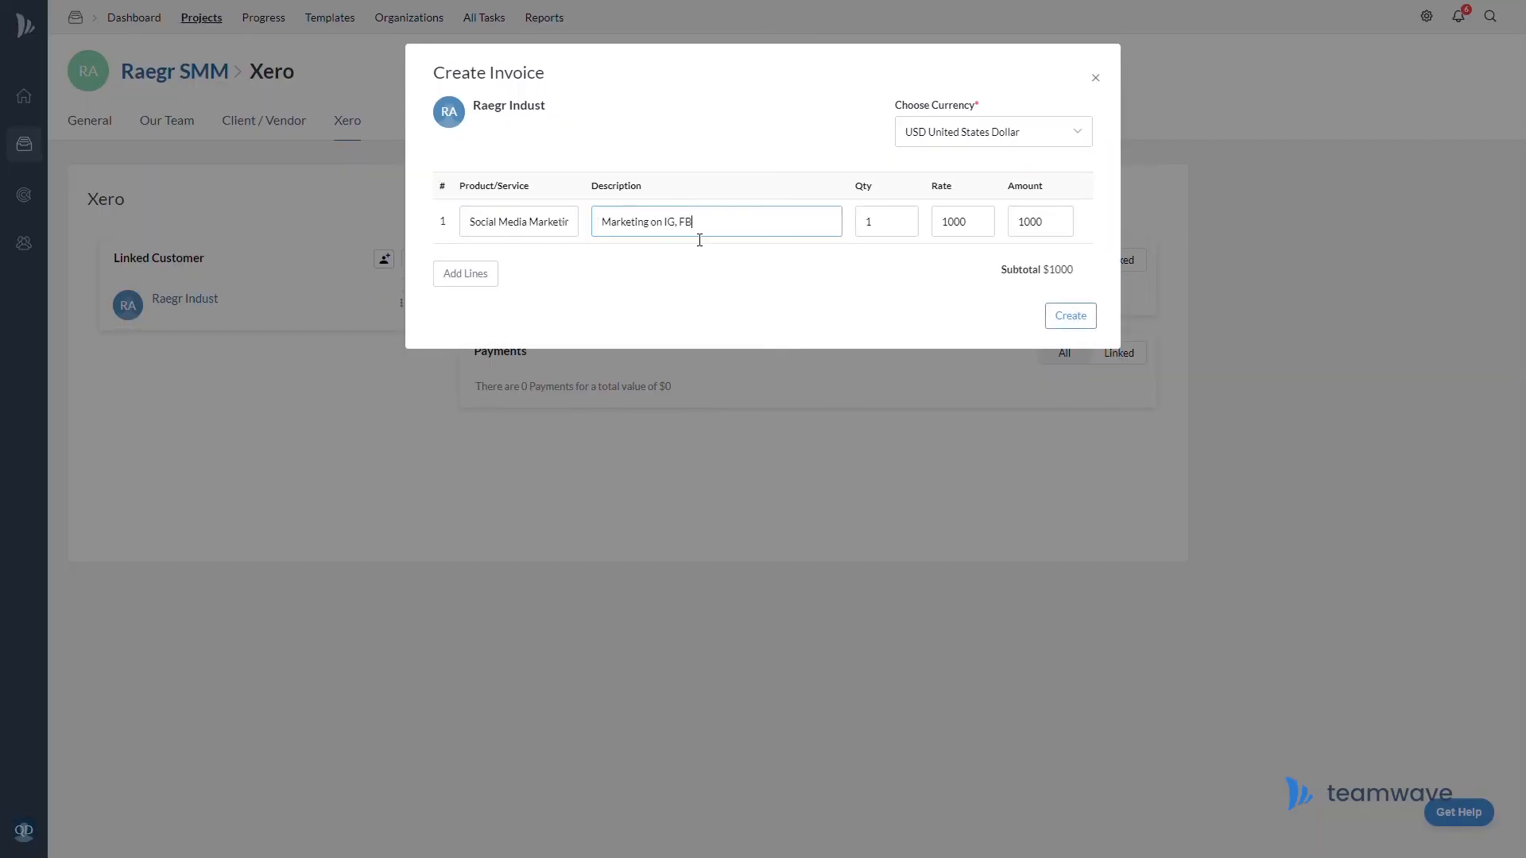
text(, Twitter & LinkedIn)
Set quantity 4 at rate 800 and create the $3200 invoice INV-0008
key(Tab)
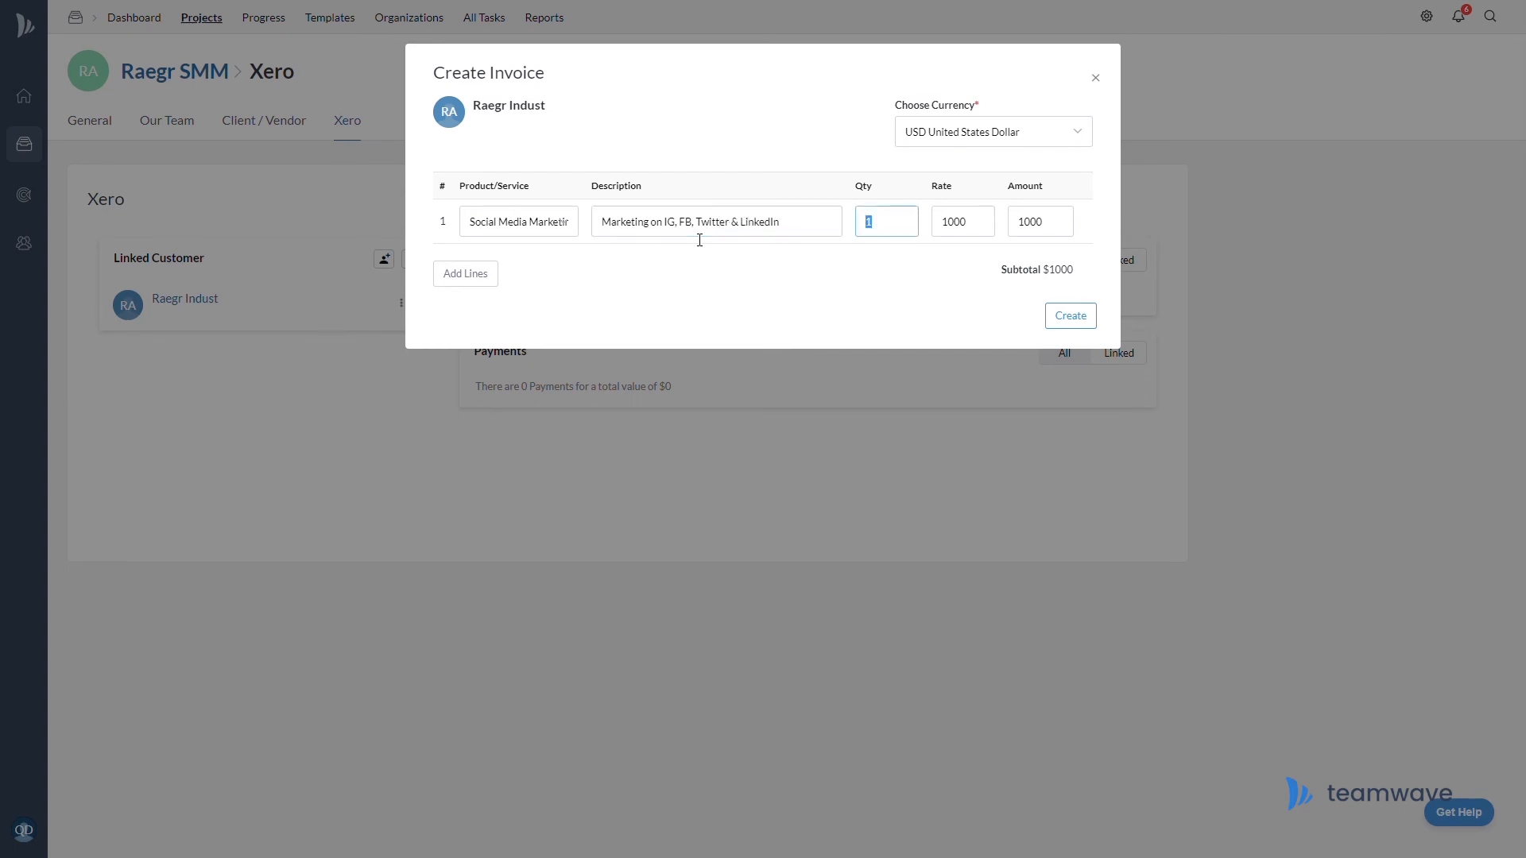
text(4)
key(Tab)
text(800)
click(1088, 321)
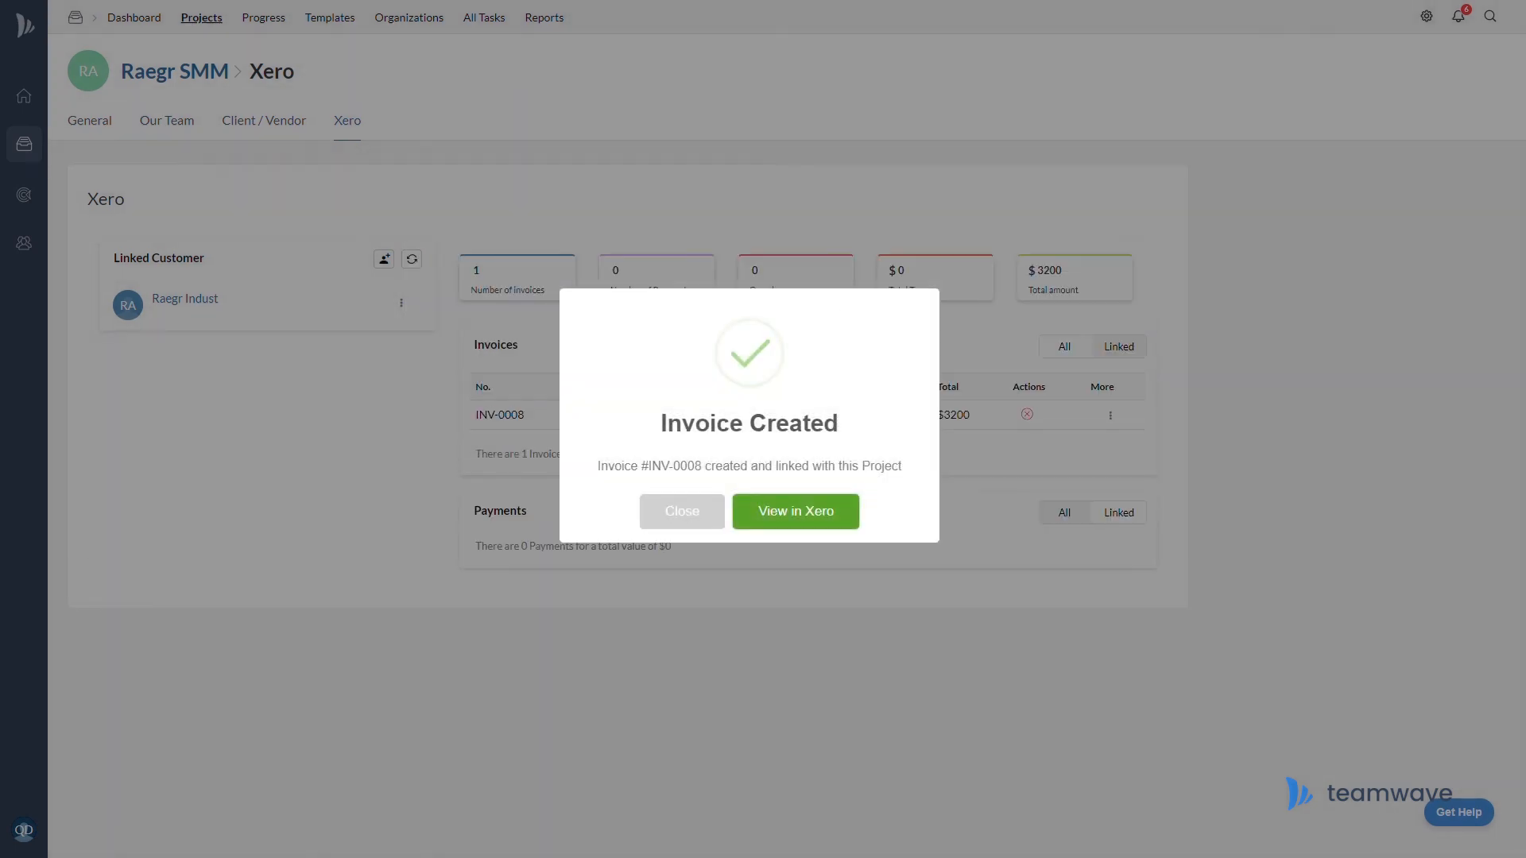
click(703, 521)
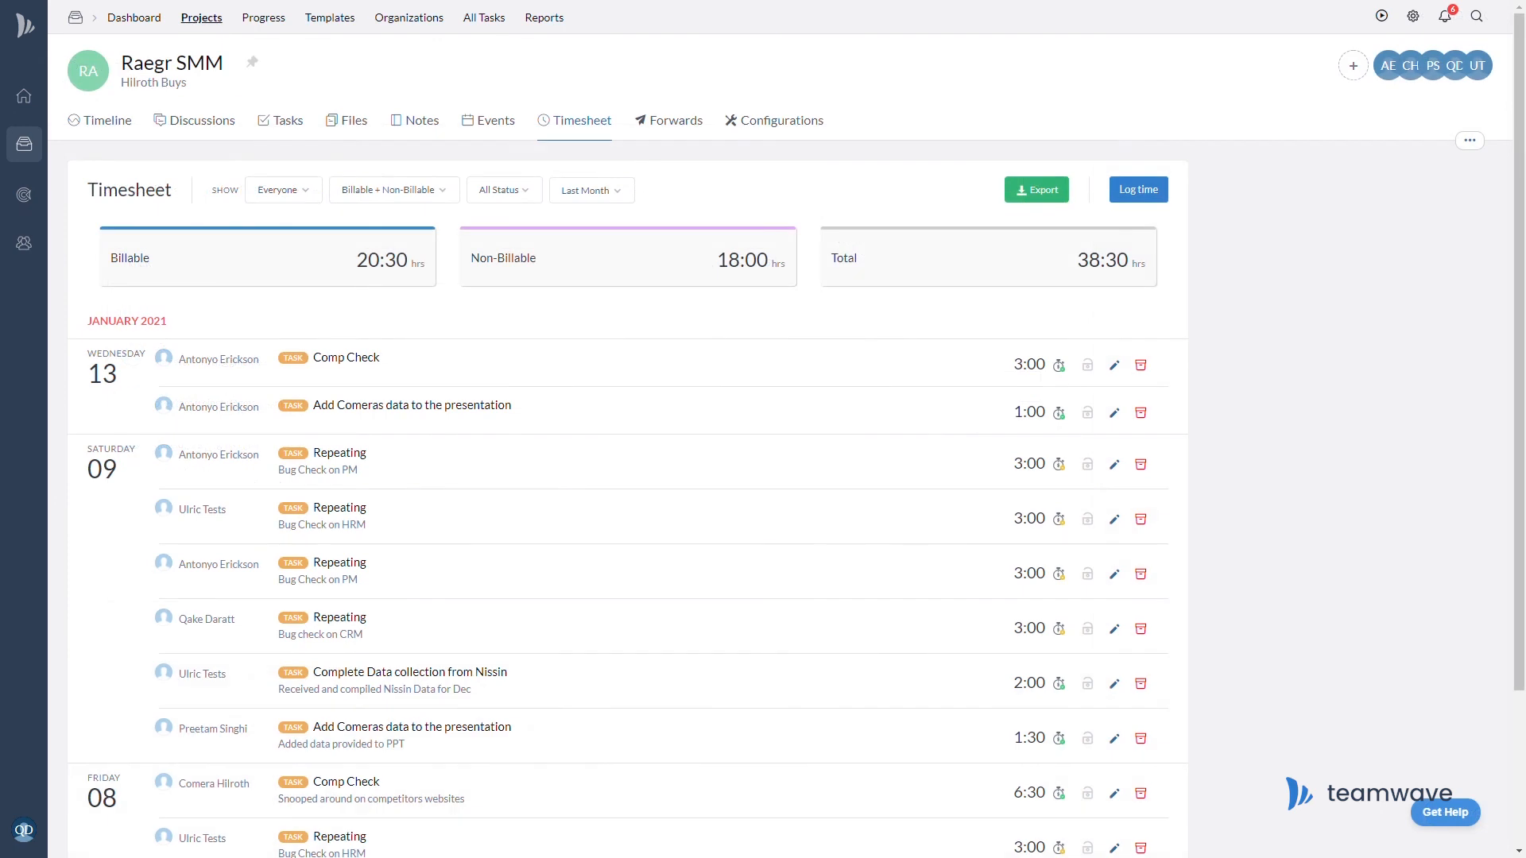
Filter the timesheet to billable hours and export them to Xero as a $505 invoice
click(1059, 197)
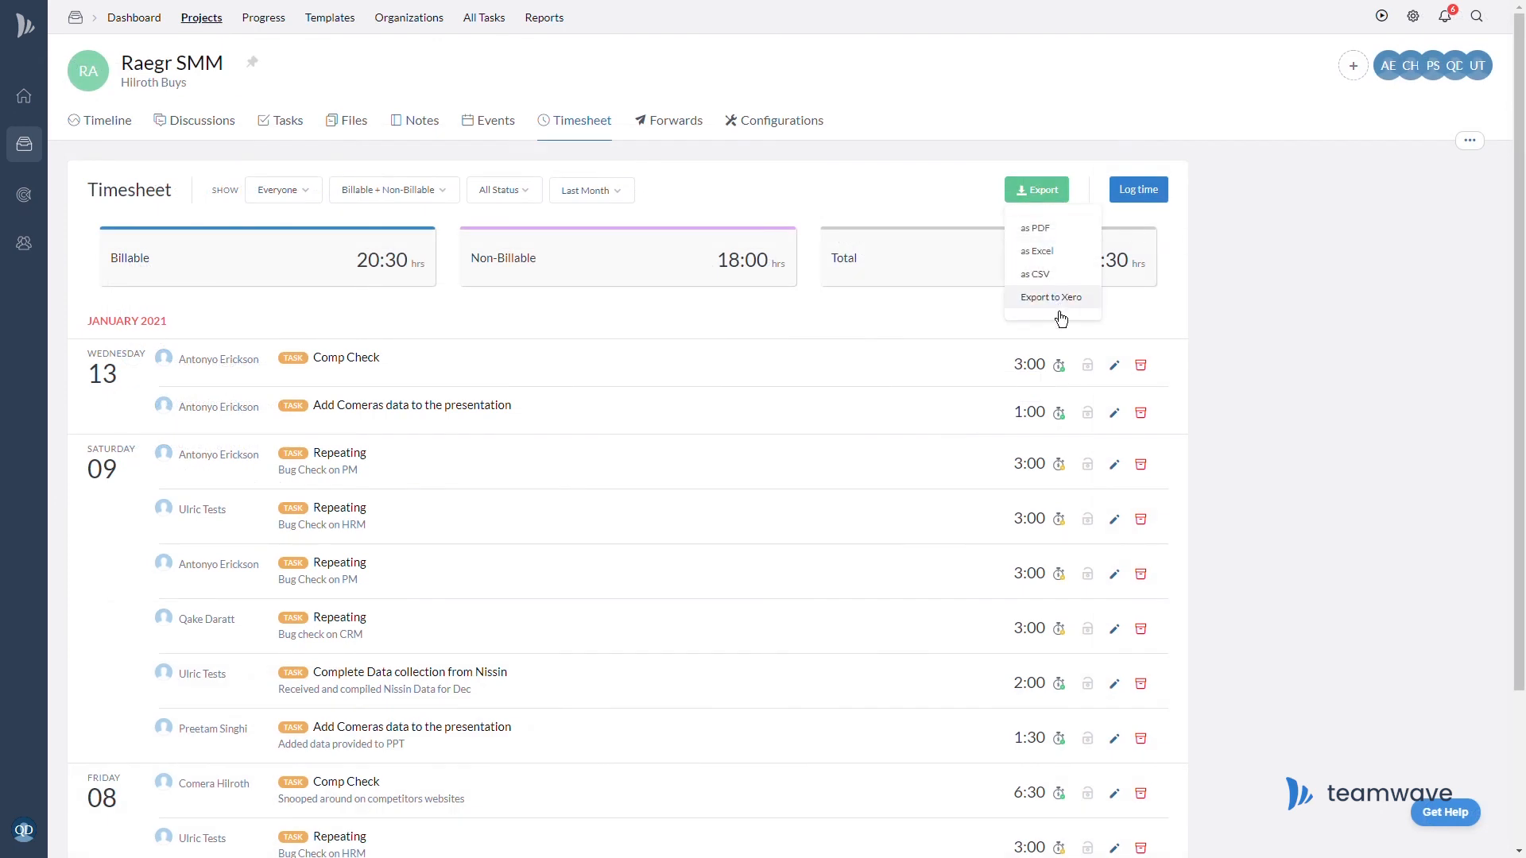
click(417, 194)
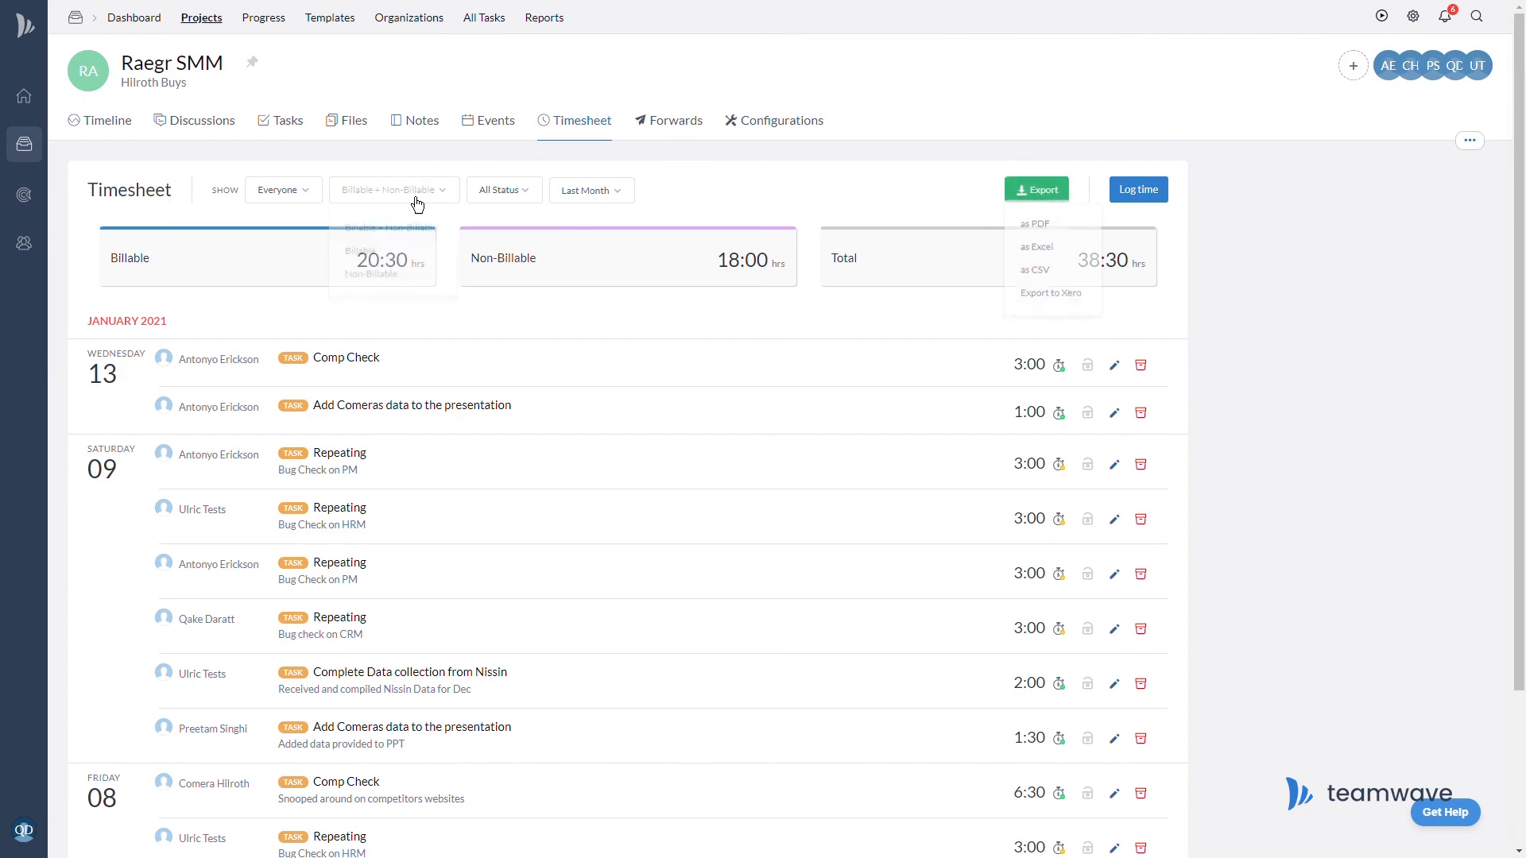
click(412, 262)
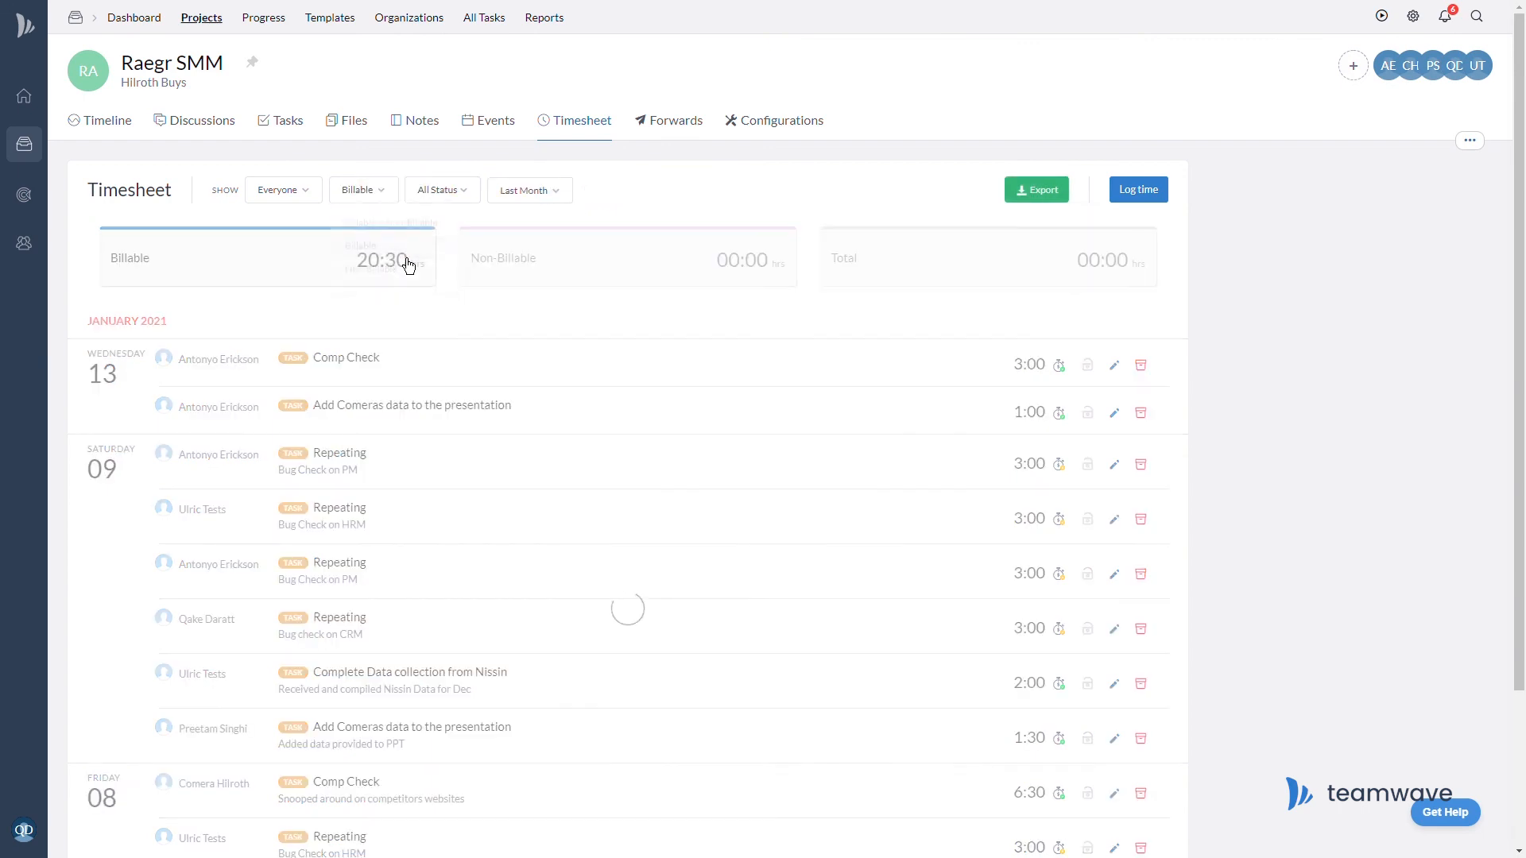
click(1046, 198)
click(1052, 299)
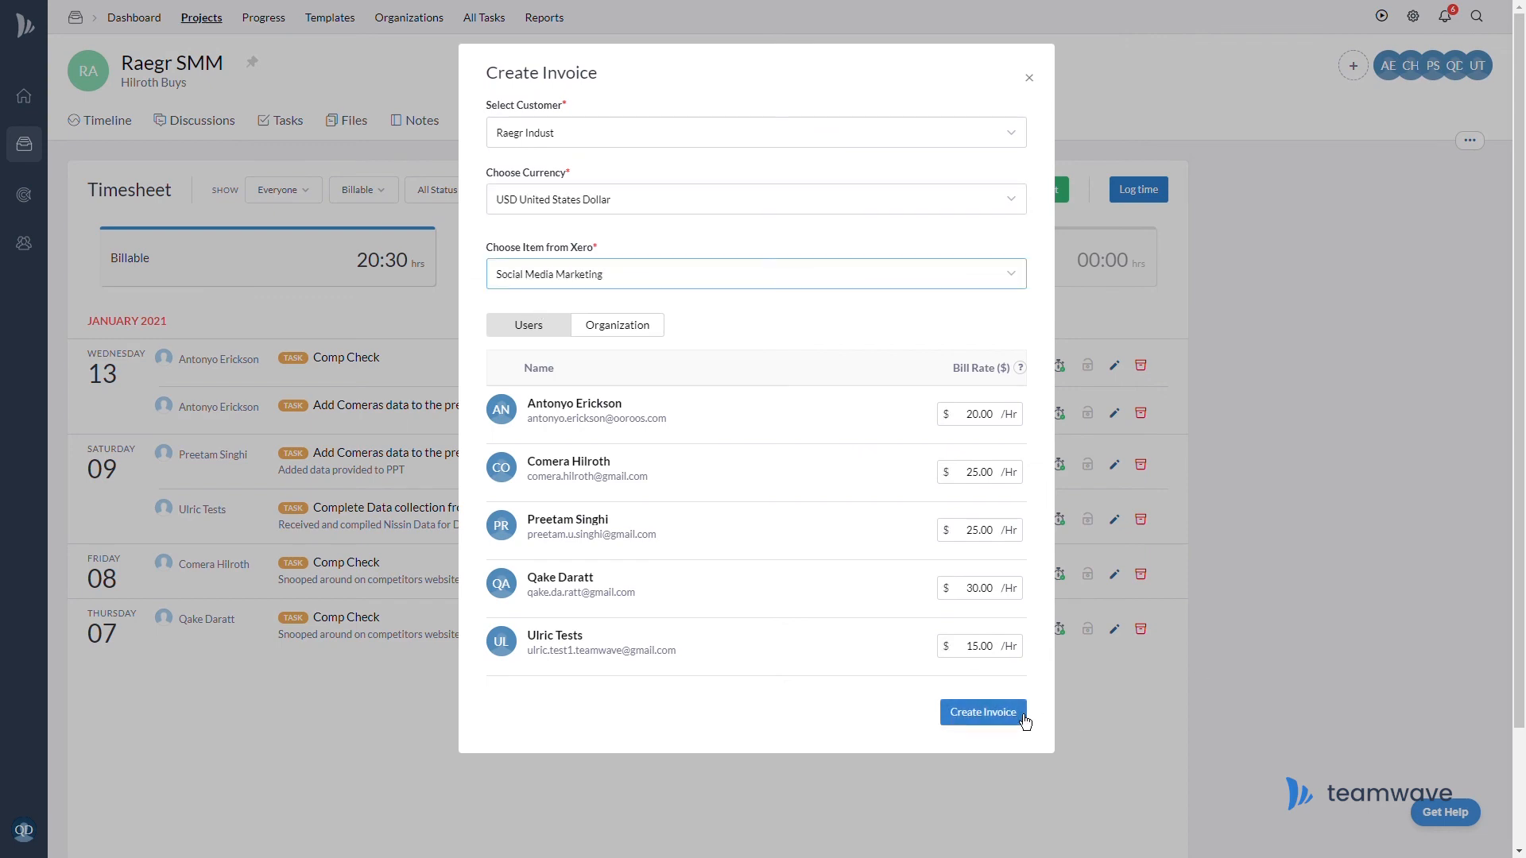
click(959, 729)
click(677, 515)
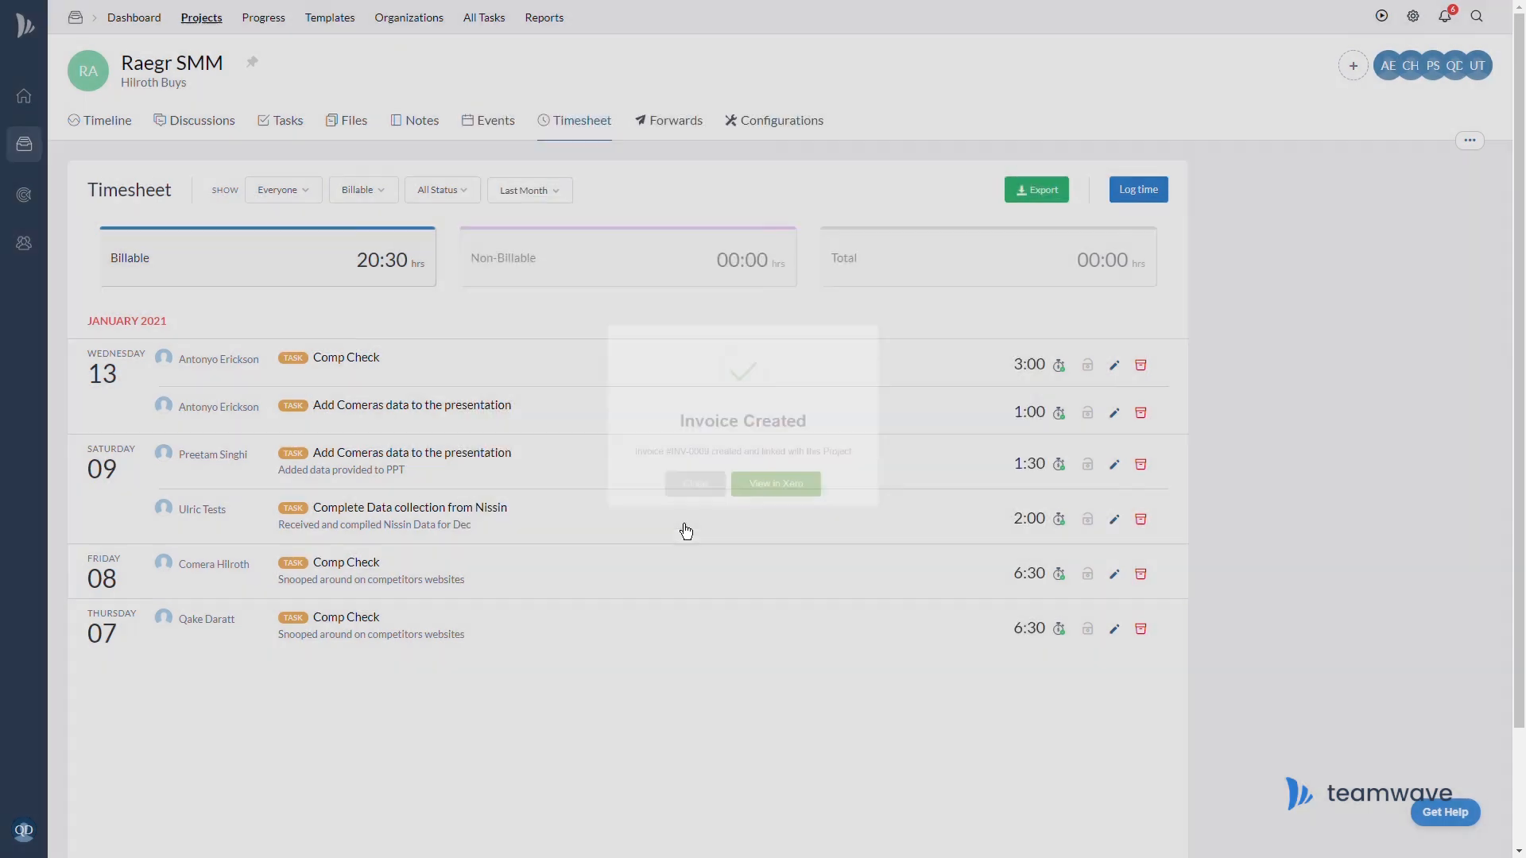
View the new invoice INV-0009 in Xero from the project's Xero tab
click(785, 121)
click(362, 121)
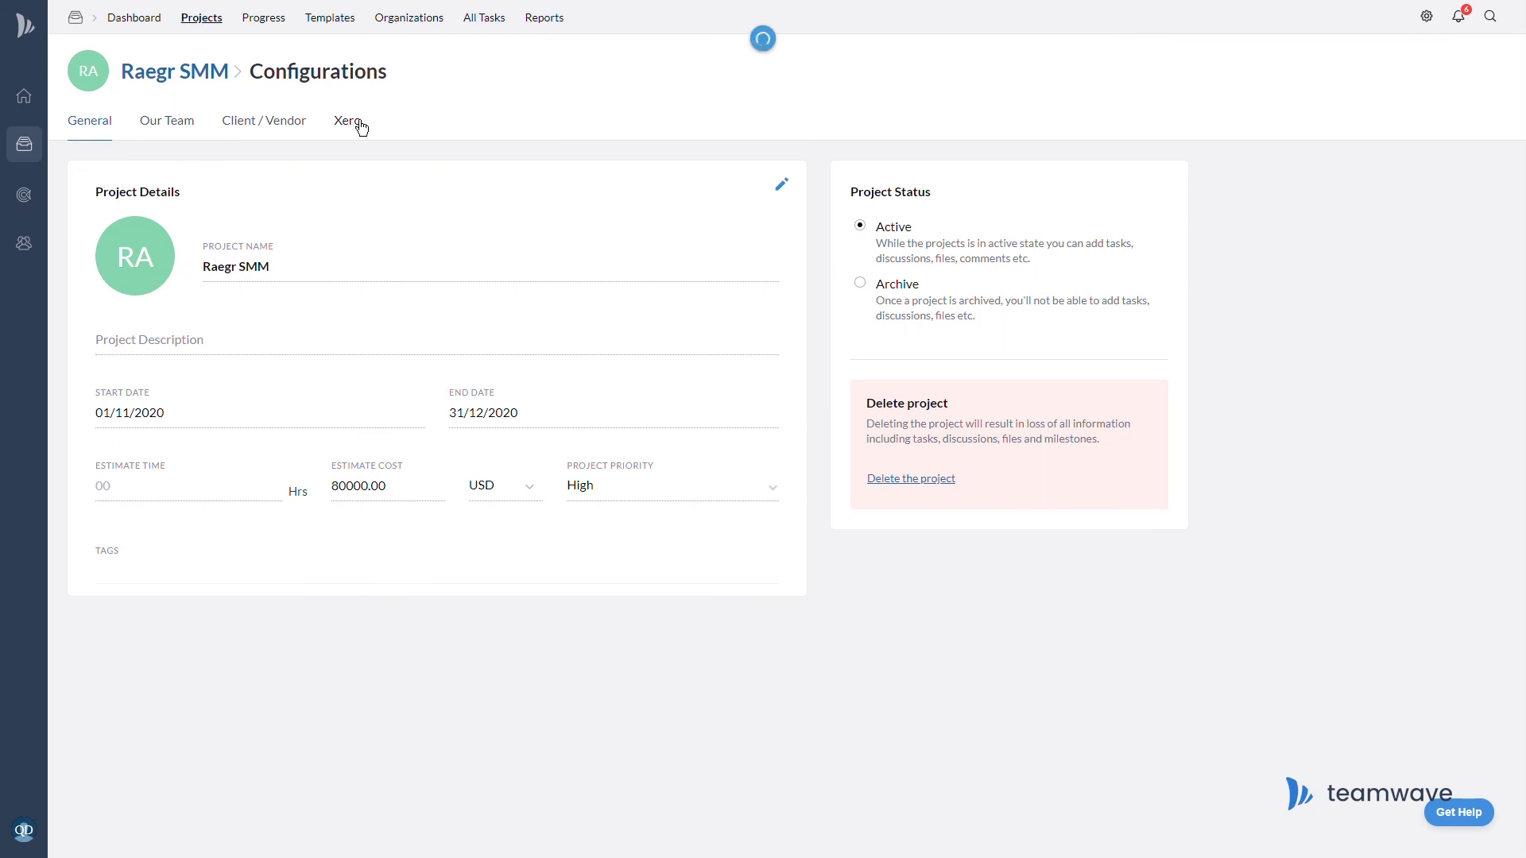
click(1116, 454)
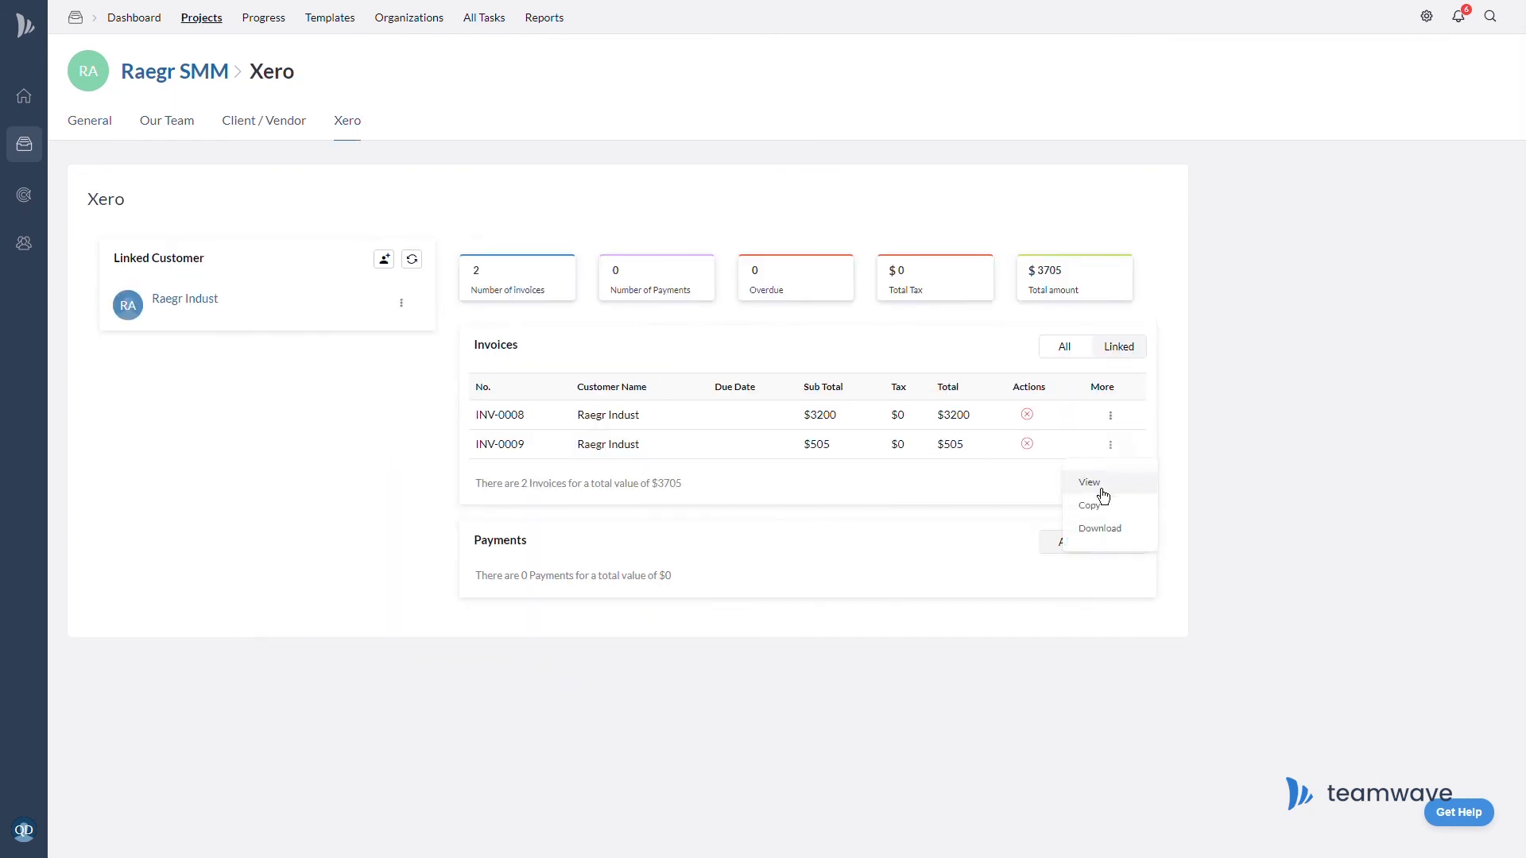
click(1097, 486)
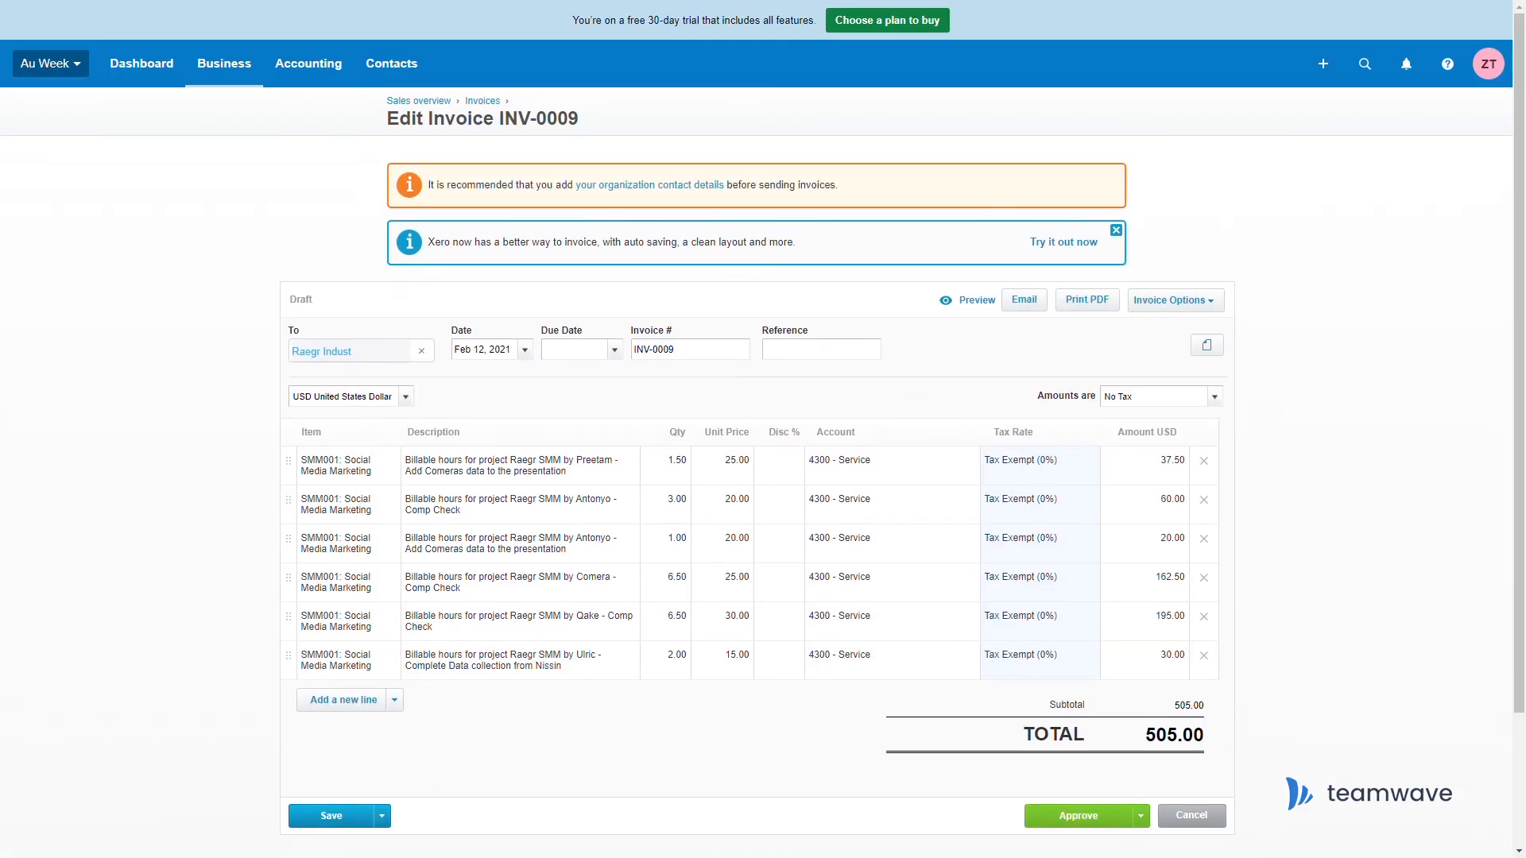